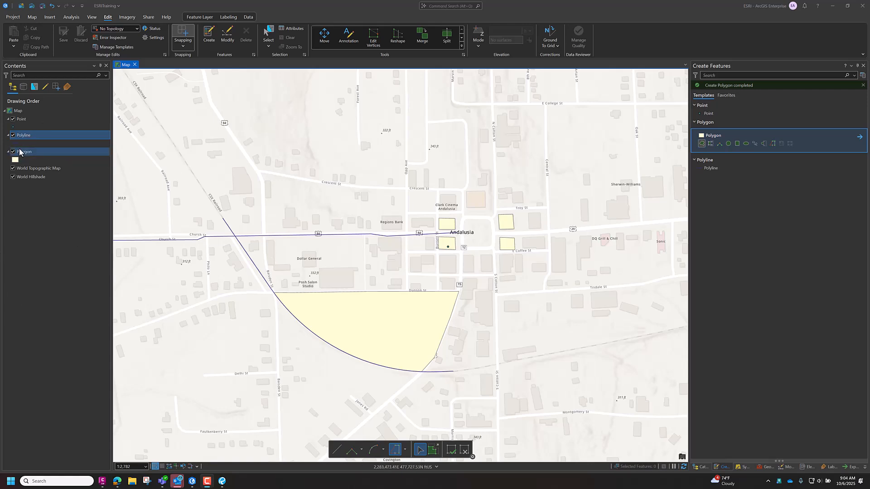
- Open the attribute table of the Polygon layer and widen its Id column
right_click(23, 153)
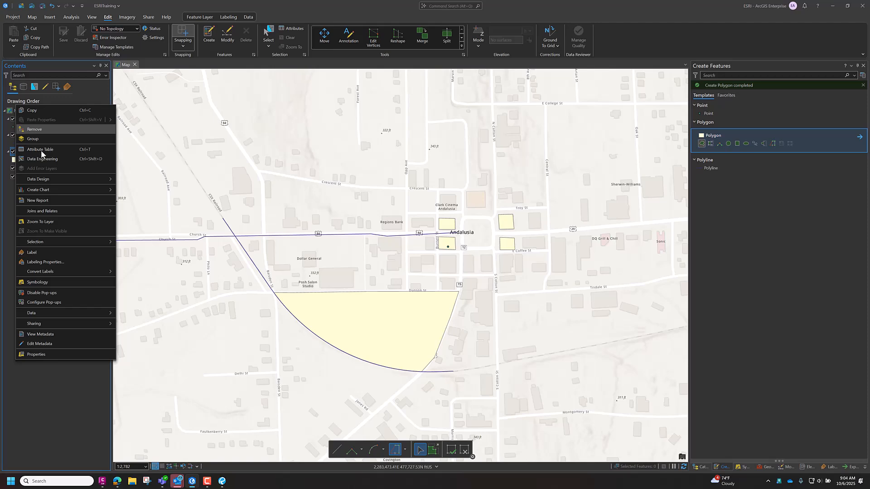
left_click(41, 150)
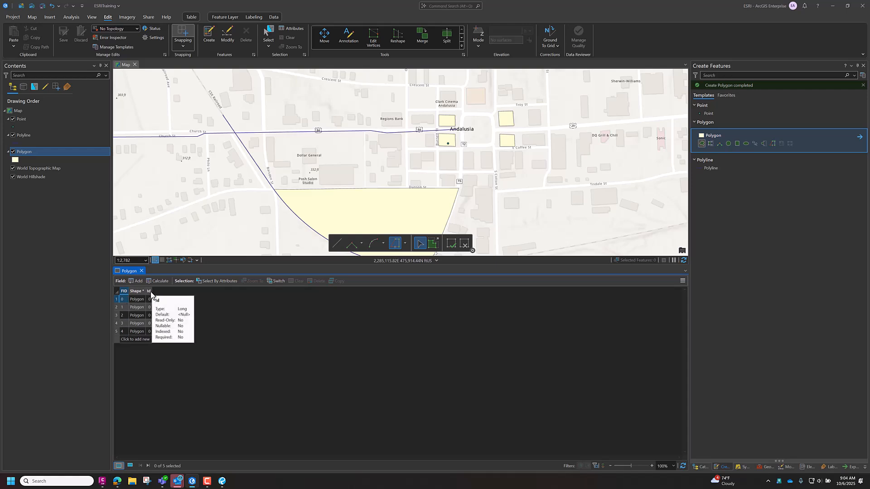
left_click_drag(152, 291, 159, 291)
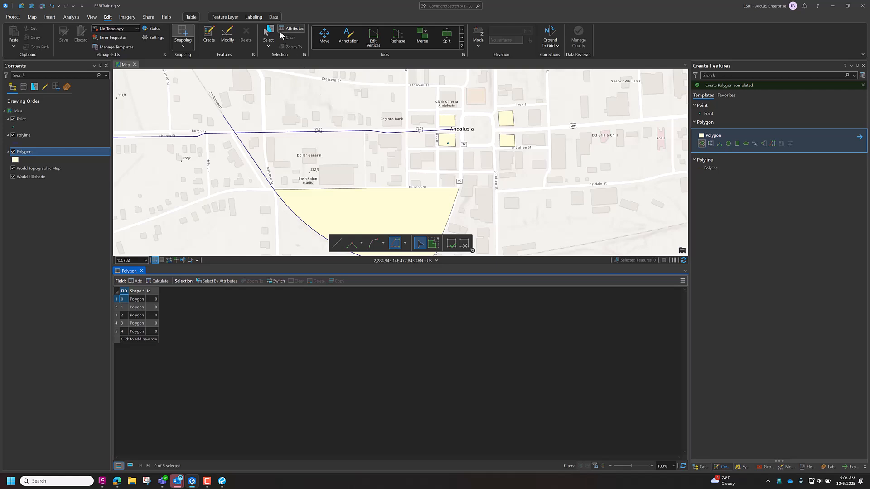
- Delete the large polygon bounded by Dunson St and the curved railroad line, and save the edits
left_click(266, 32)
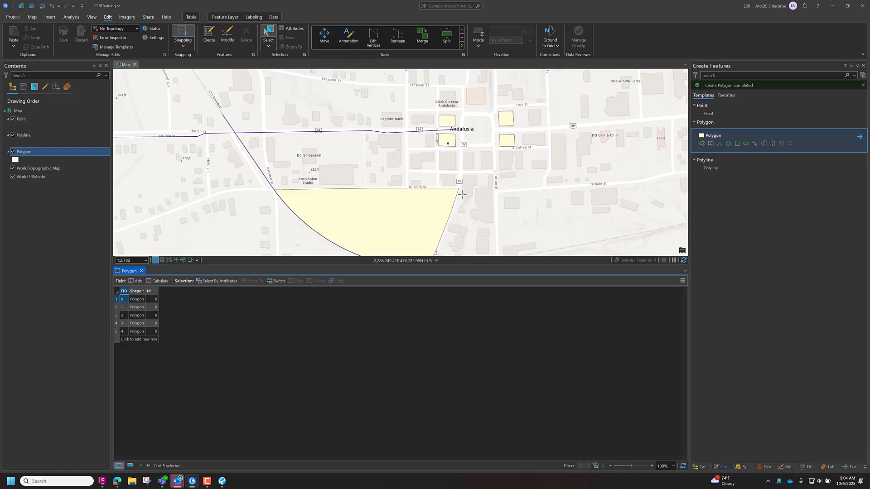
left_click(362, 199)
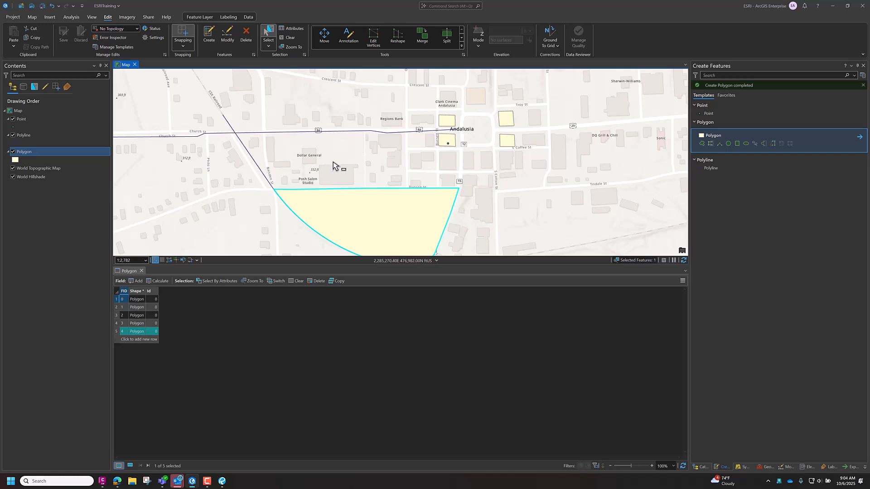
key("Delete")
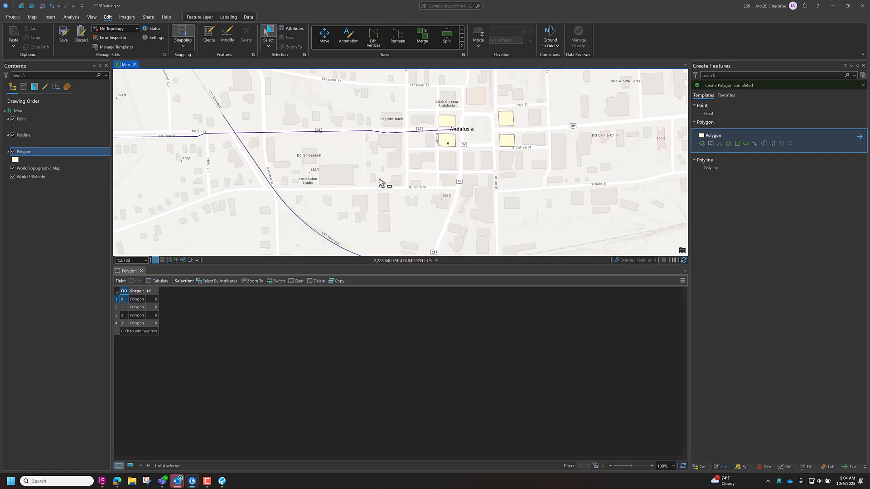
left_click(69, 35)
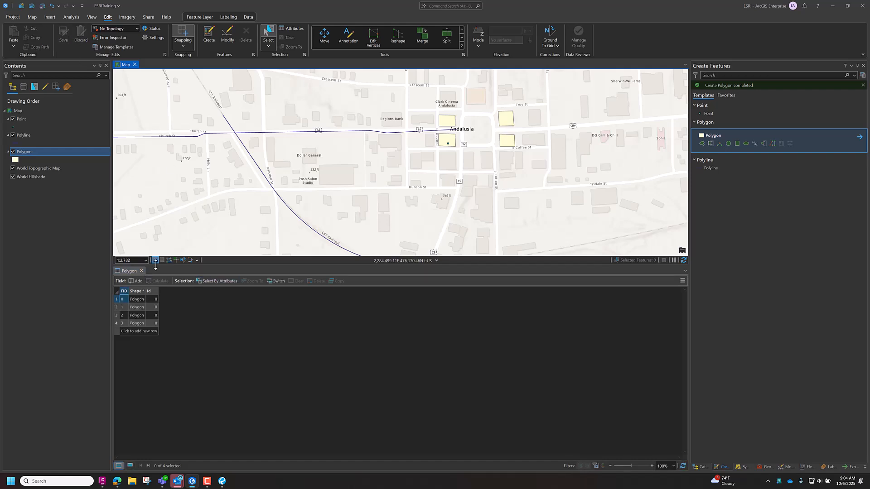
- Add a new field to the Polygon layer and dock its Fields view beside the attribute table below the map
left_click_drag(376, 267, 373, 343)
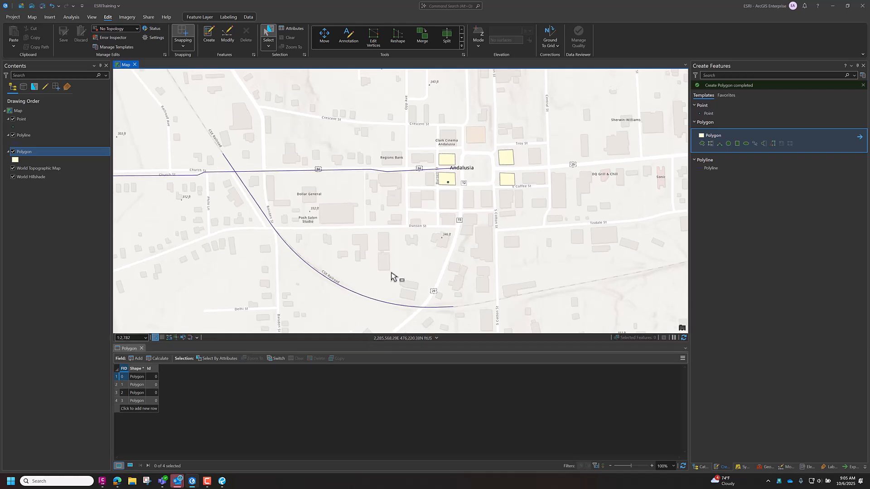
left_click_drag(479, 229, 374, 269)
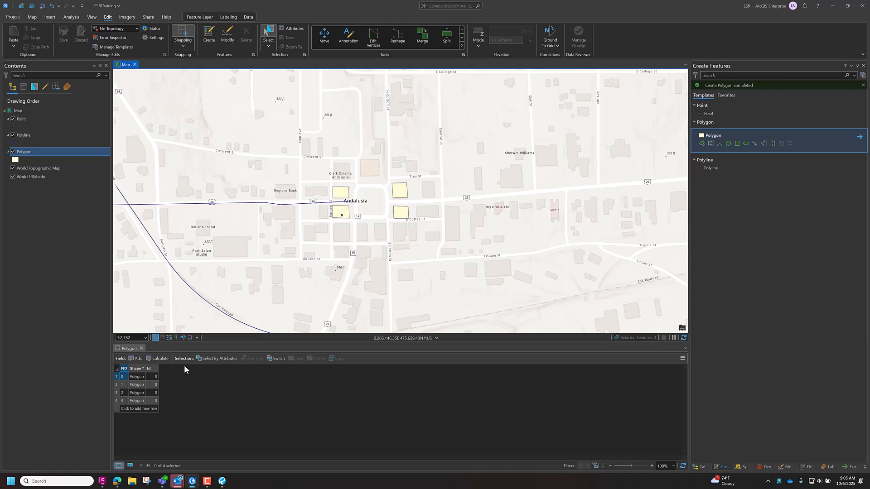
left_click(135, 359)
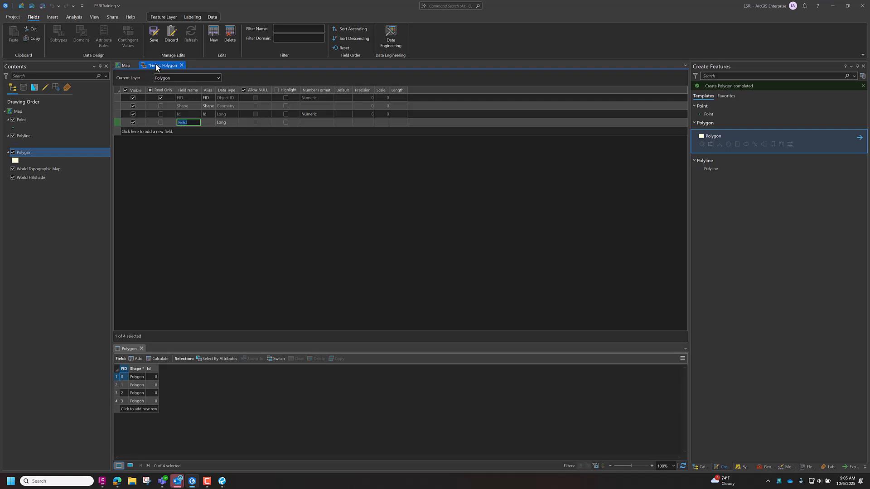
left_click_drag(155, 67, 402, 410)
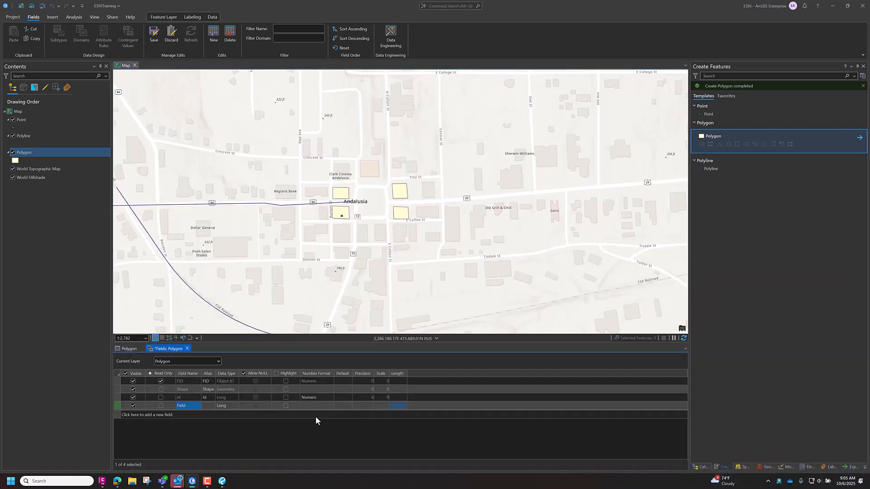
left_click(128, 349)
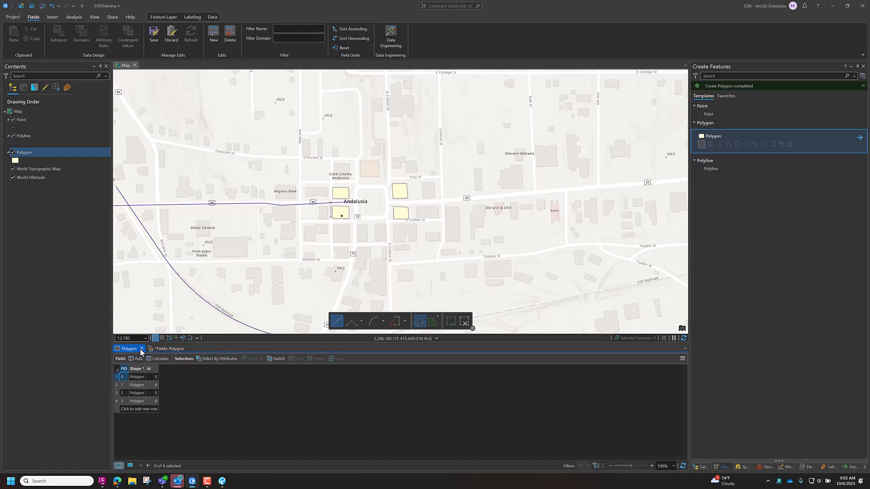
left_click(165, 348)
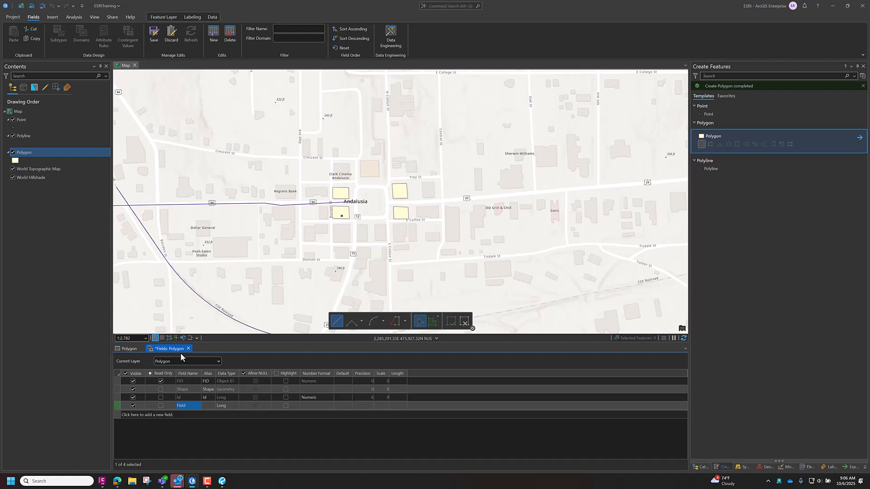
- Name the new field Floors with data type Short, then save the field changes and close the Fields view
left_click(189, 406)
key("BackSpace")
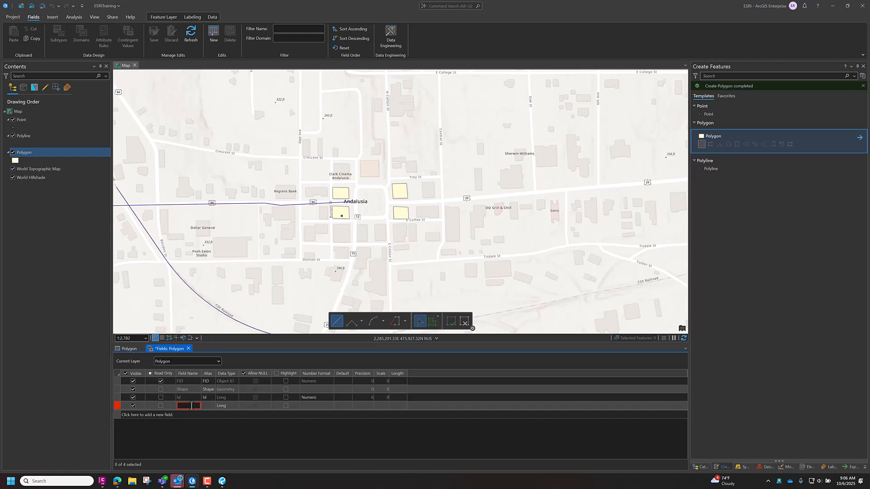
type("Floors")
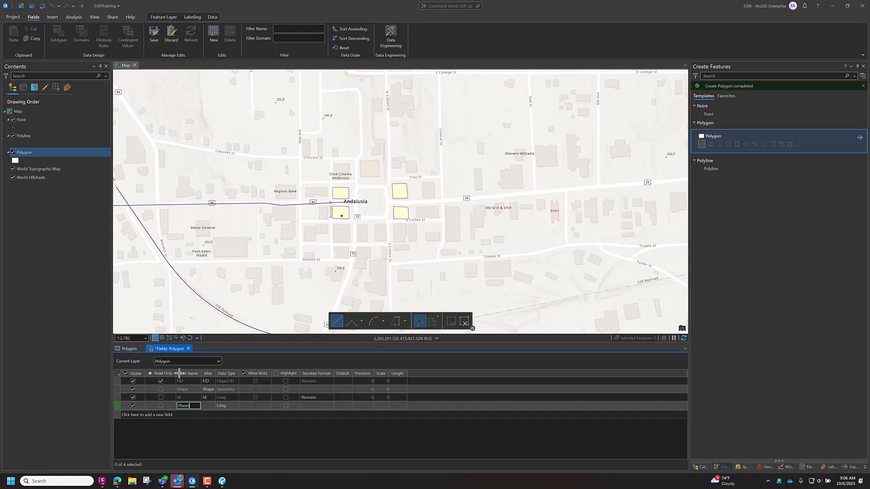
left_click(223, 406)
left_click(223, 407)
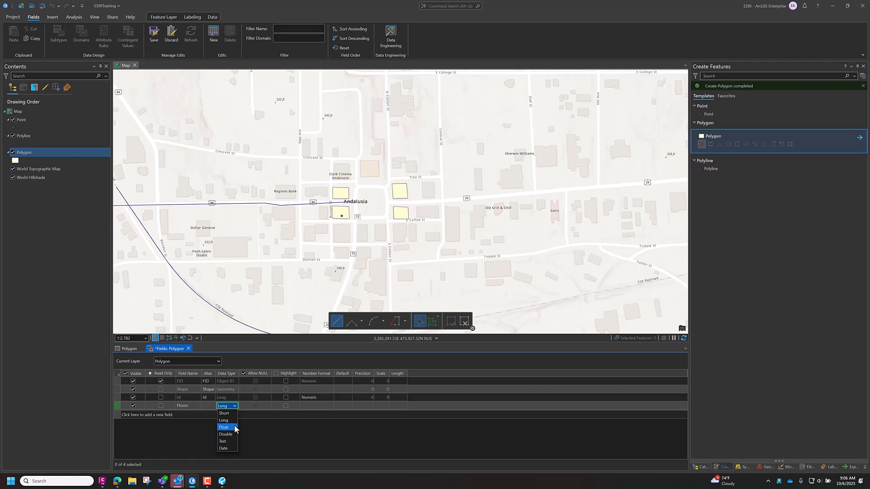
left_click(224, 414)
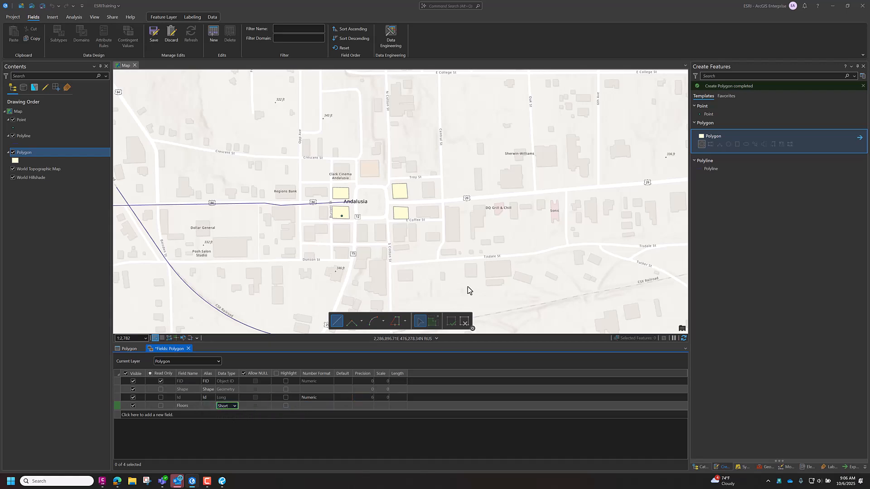
left_click(159, 36)
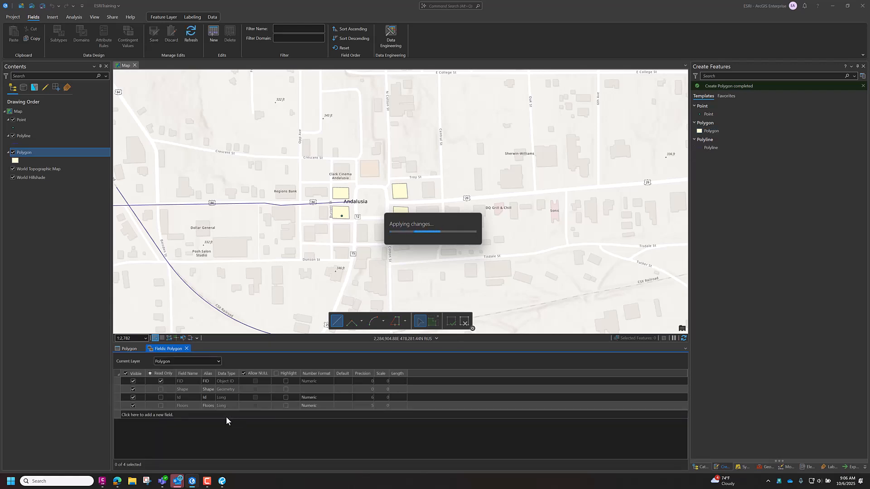
left_click(186, 349)
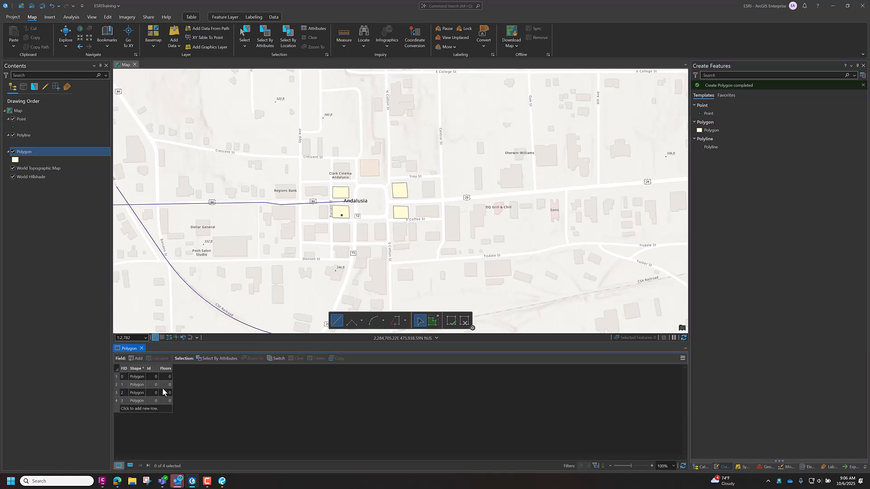
- Select the small polygon just below Clark Cinema on the map and set its Floors value to 2
left_click_drag(172, 369, 228, 368)
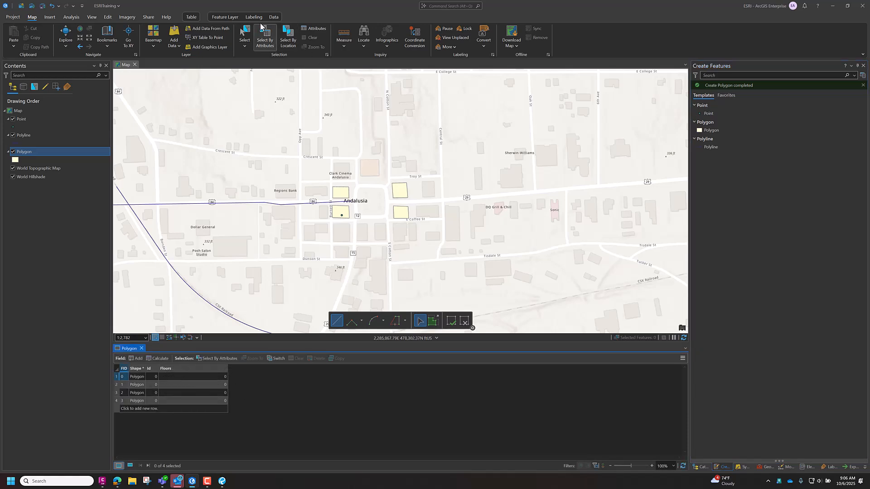
left_click(248, 29)
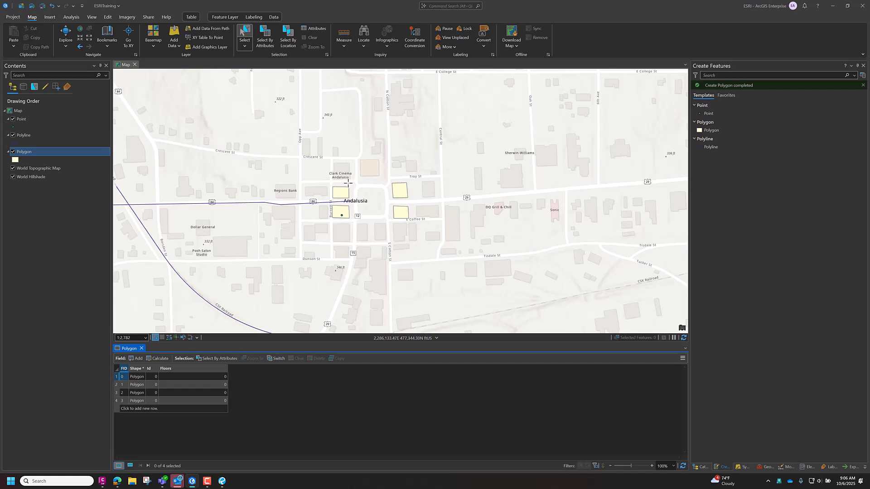
left_click_drag(348, 184, 337, 193)
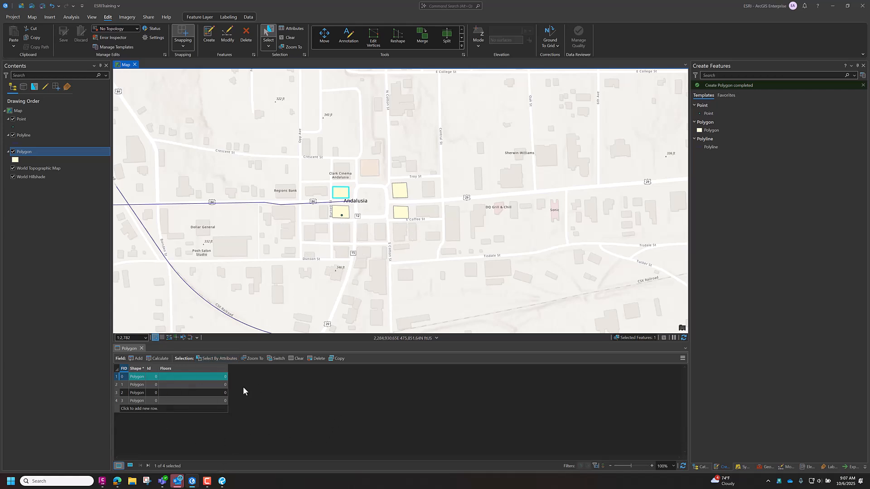
left_click(130, 466)
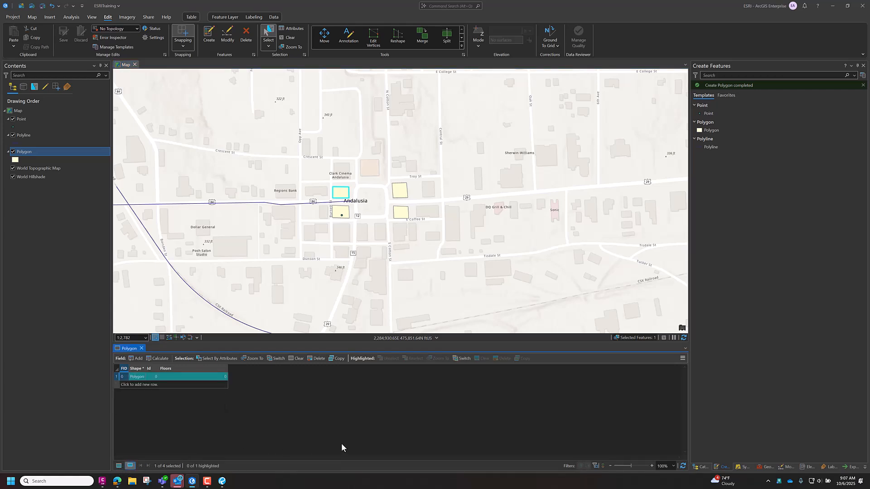
left_click(119, 466)
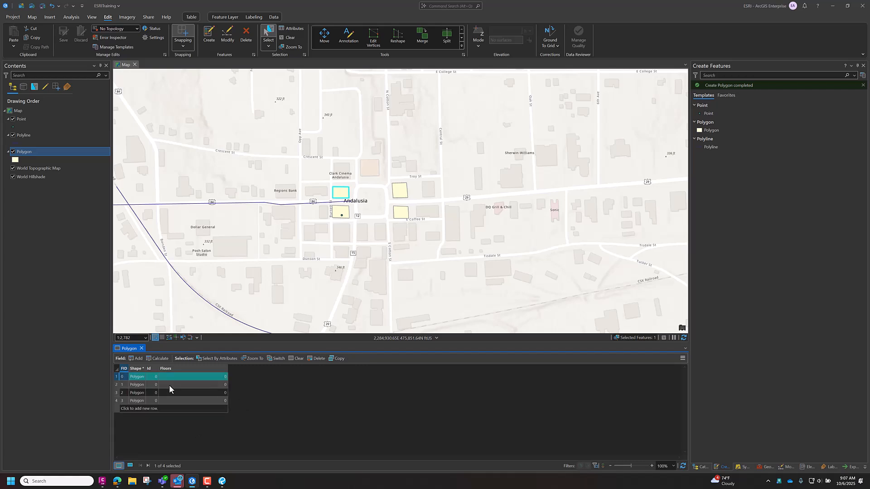
double_click(216, 378)
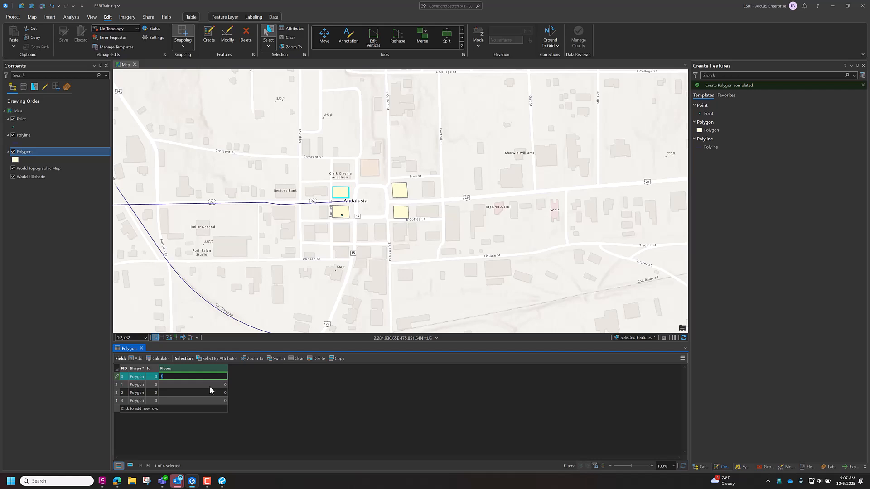
key("Return")
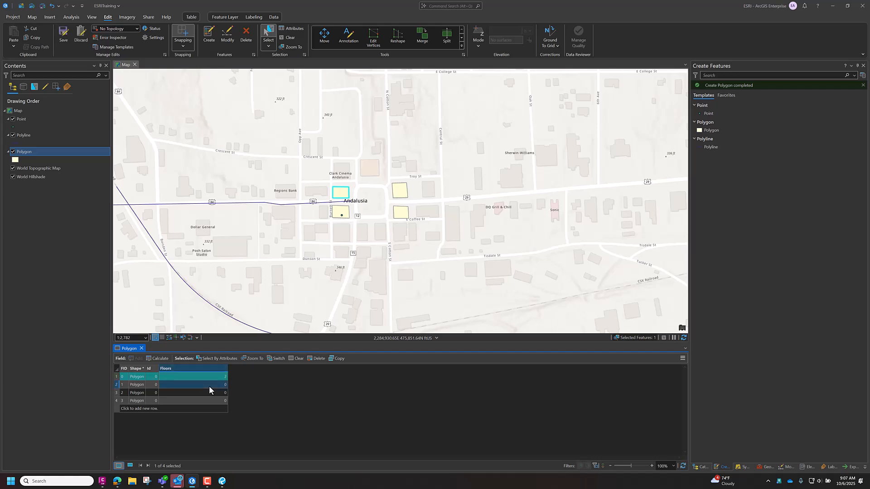
- Select the polygon record with FID 1 and set its Floors value to 2
left_click(117, 388)
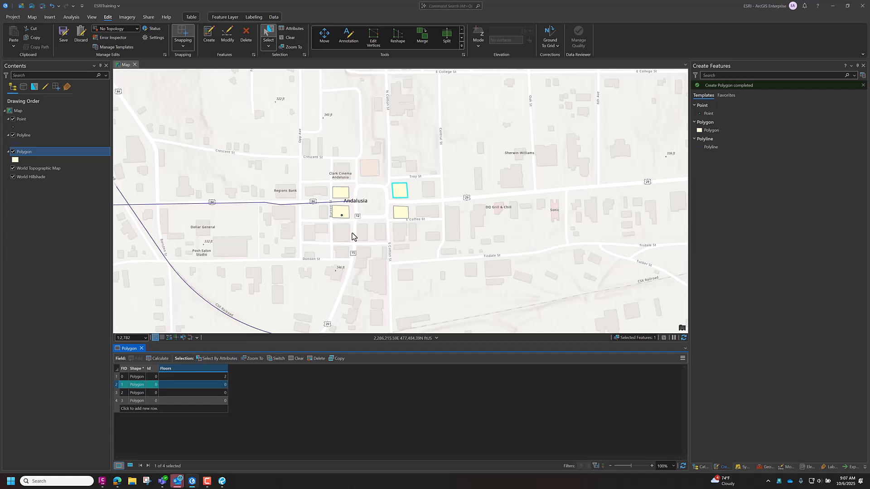
left_click(221, 385)
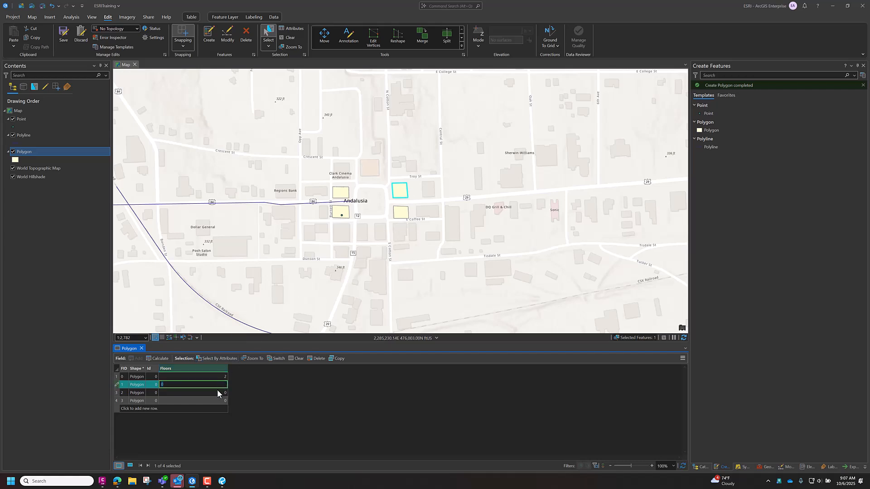
type("2")
key("Return")
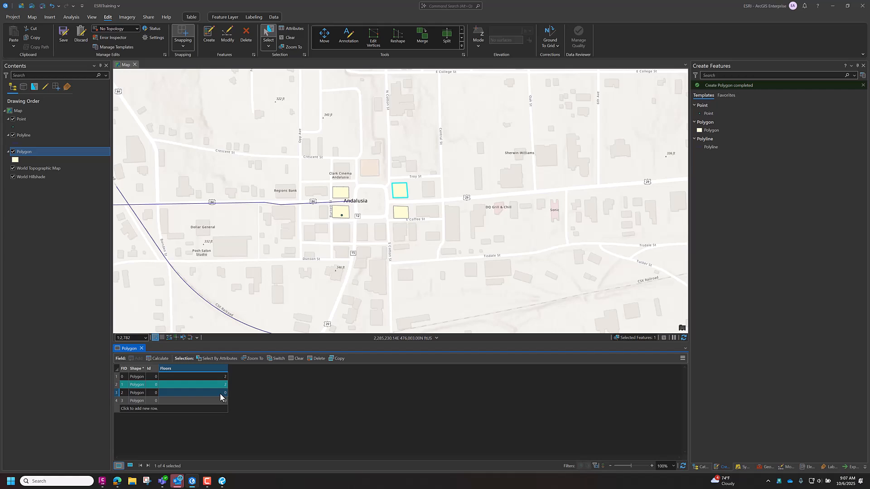
- Set Floors to 3 for the FID 2 polygon and to 2 for the FID 3 polygon, and save the edits
left_click(117, 393)
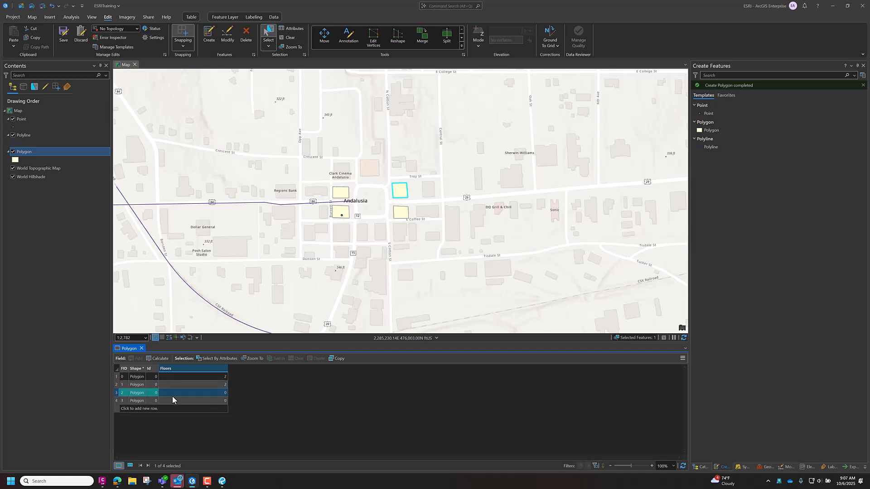
double_click(215, 393)
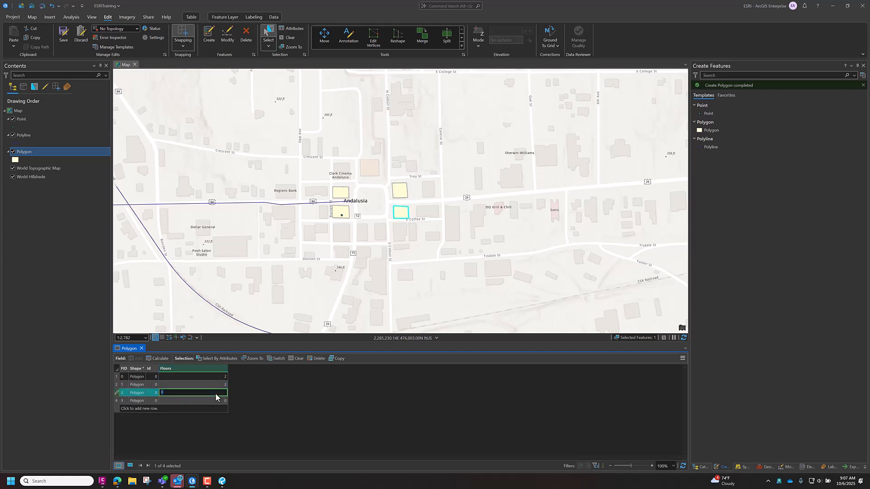
left_click(117, 401)
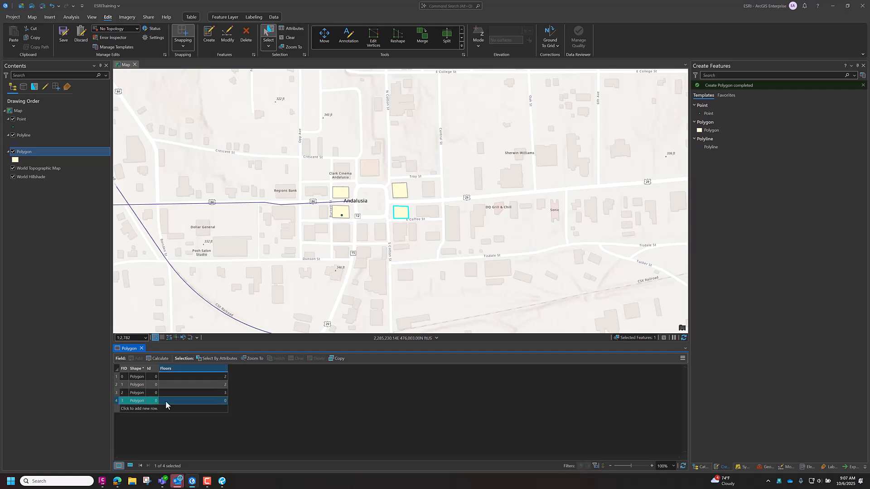
double_click(223, 401)
left_click(219, 393)
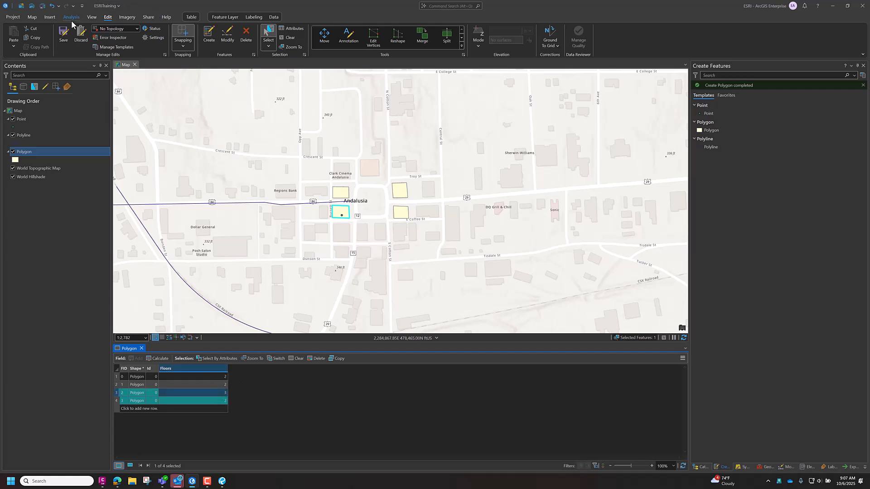
left_click(65, 35)
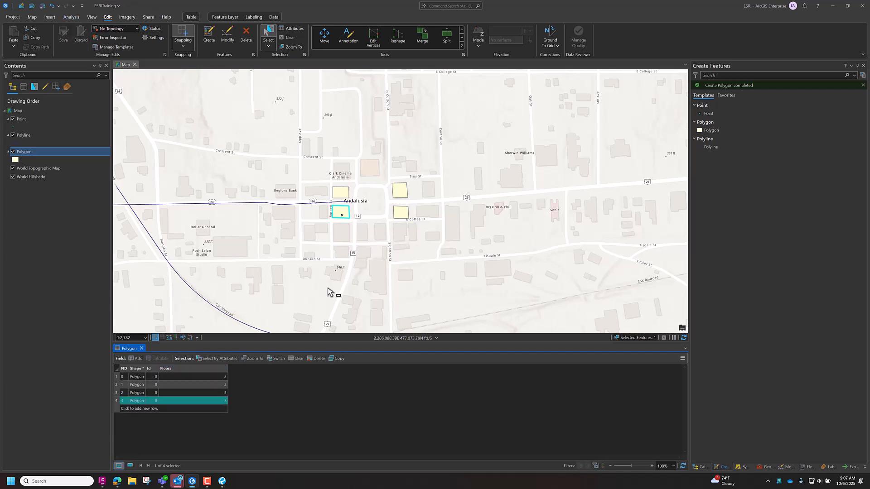
left_click(137, 350)
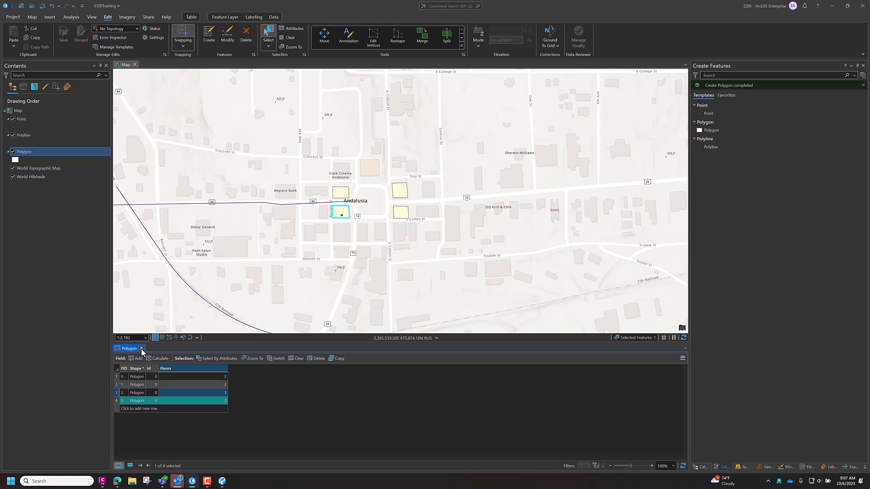
- Close the Polygon attribute table and clear the feature selection on the map
left_click(142, 349)
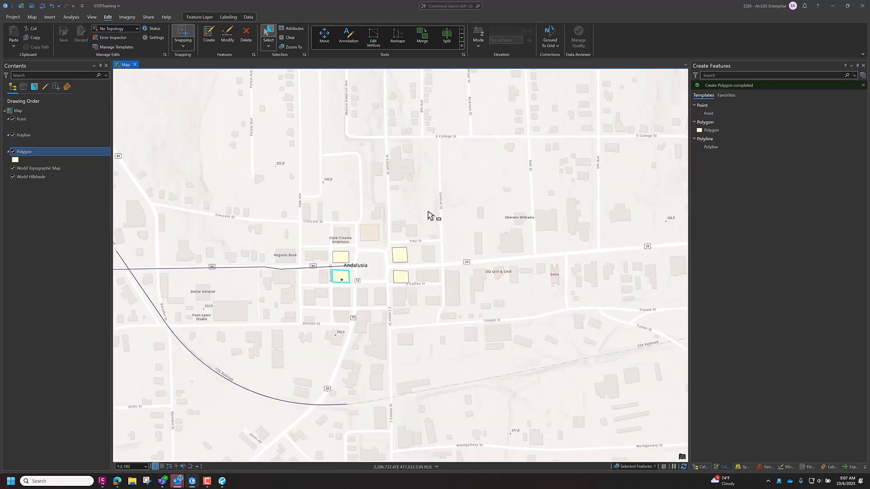
left_click(287, 39)
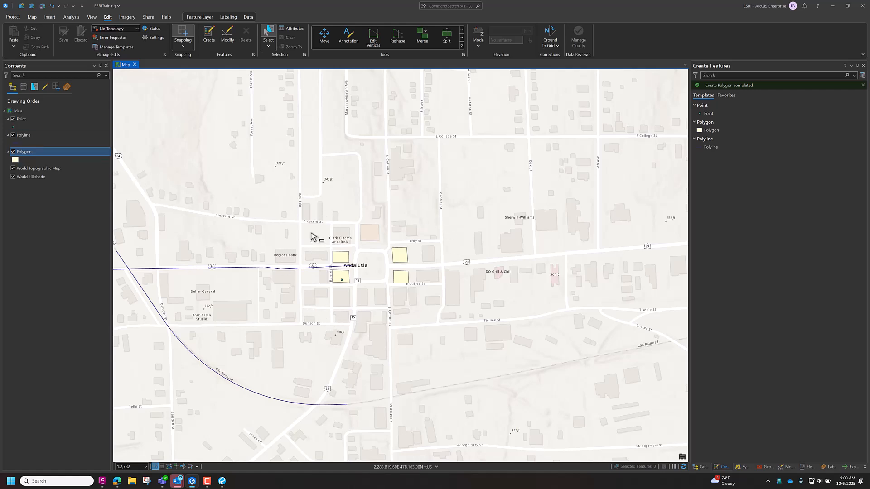
left_click(342, 279)
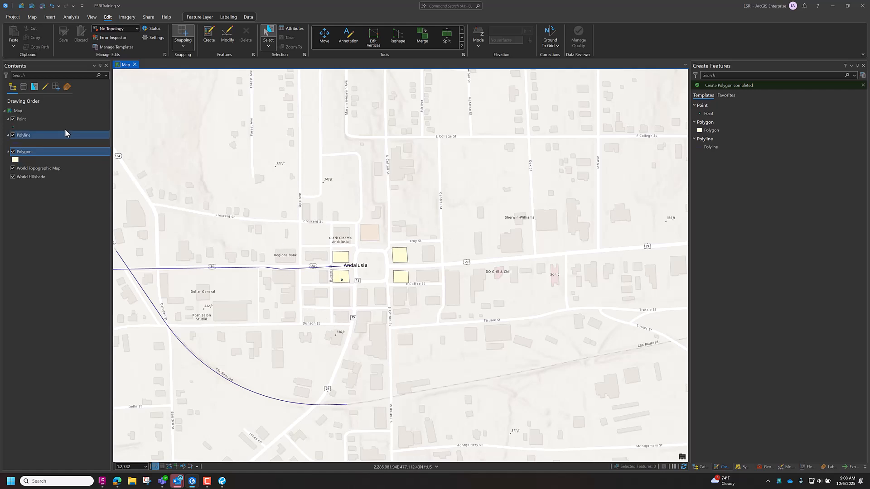
- Change the Point layer's symbol to the red Star 3 from the ArcGIS 2D gallery
left_click(12, 128)
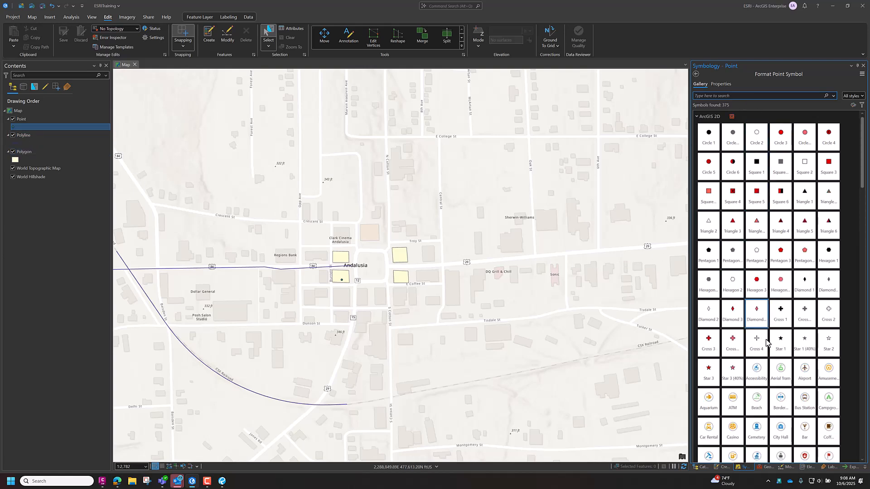
scroll(766, 342, "down", 10)
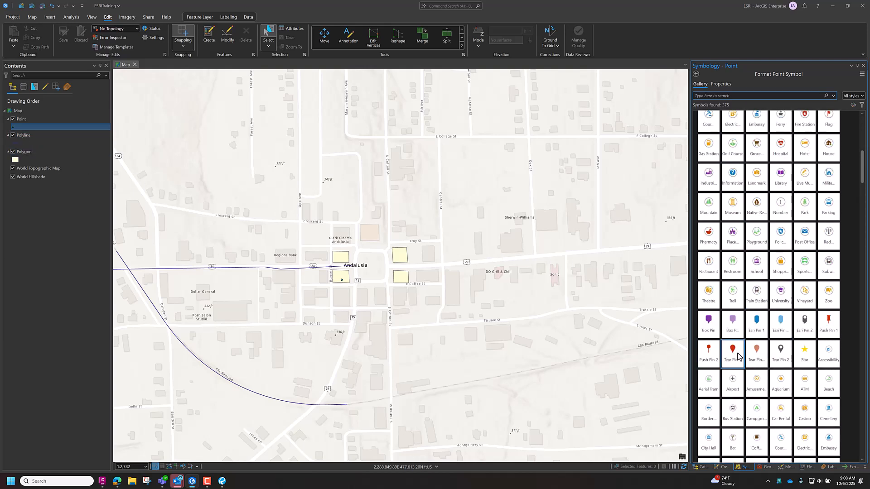
scroll(743, 358, "up", 1)
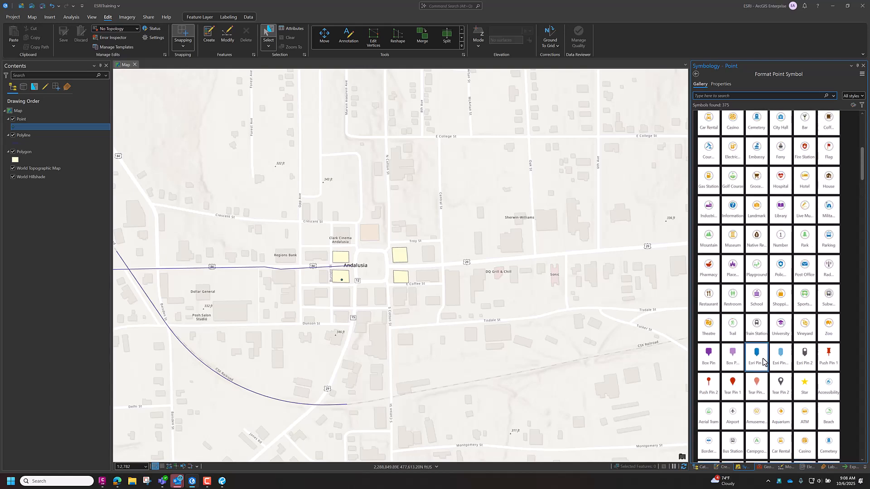
scroll(764, 362, "up", 10)
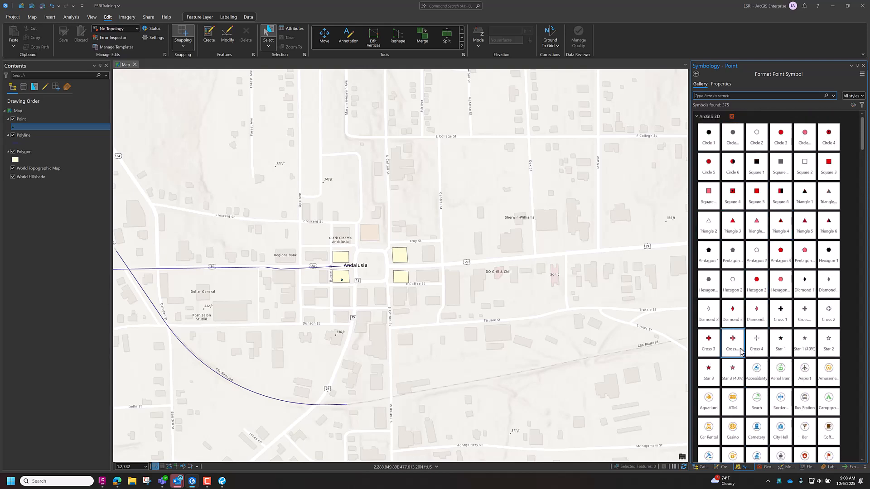
left_click(708, 371)
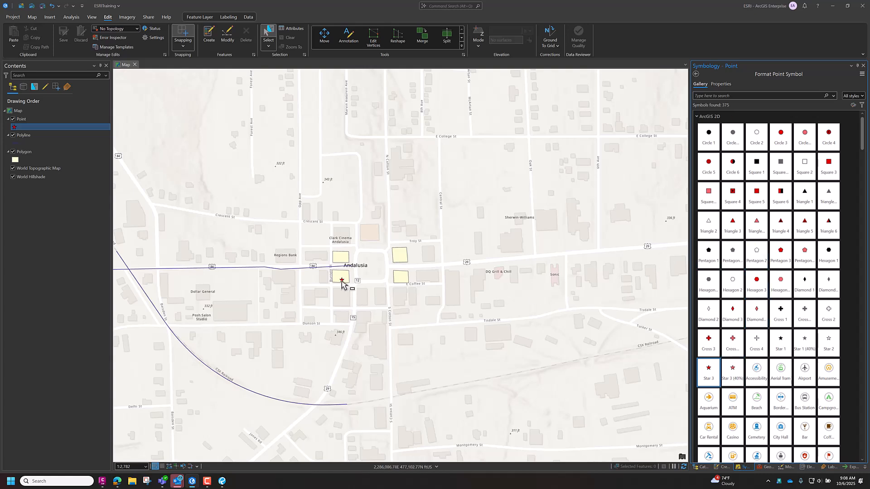
- Set the star symbol's fill color to yellow and its size to 18 pt
left_click(718, 84)
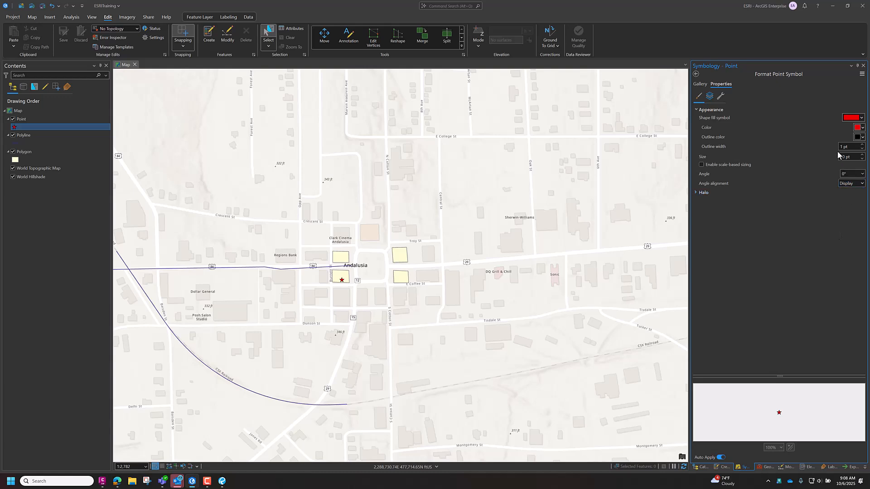
left_click(709, 97)
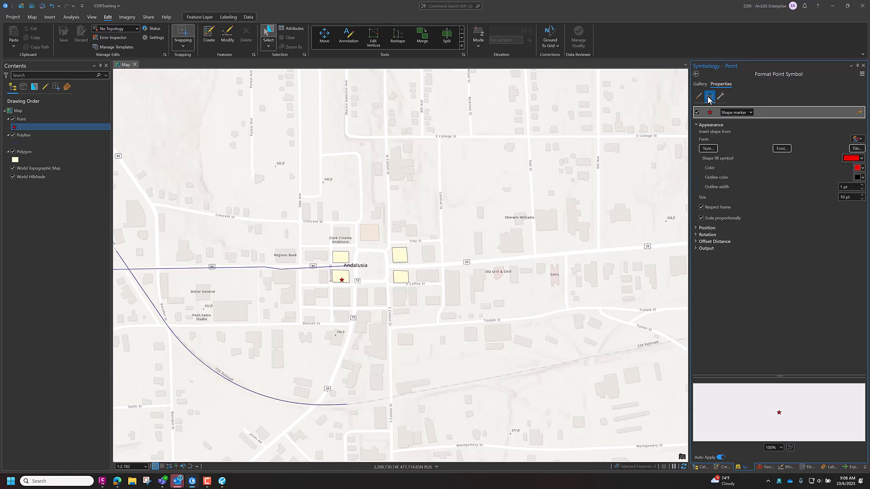
left_click(720, 97)
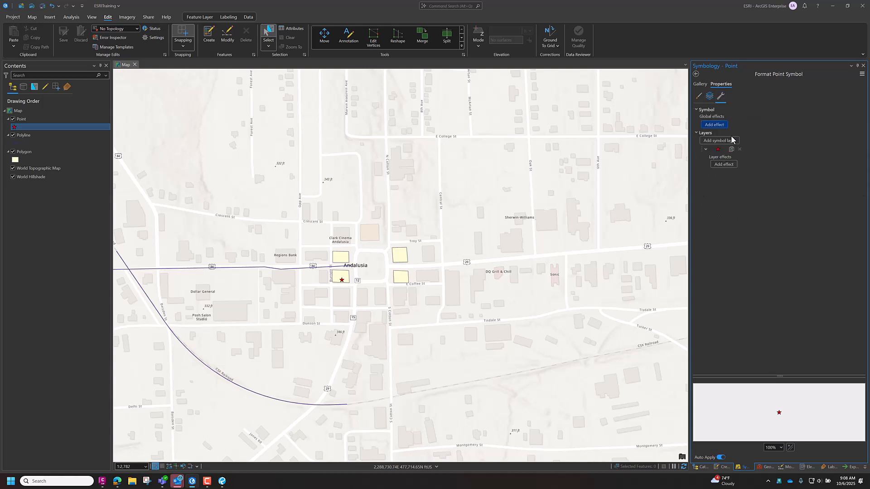
left_click(699, 96)
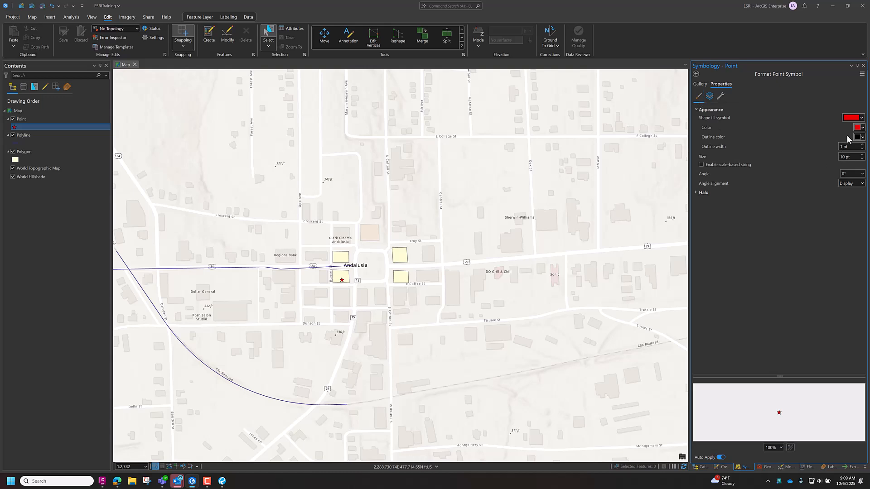
left_click(862, 130)
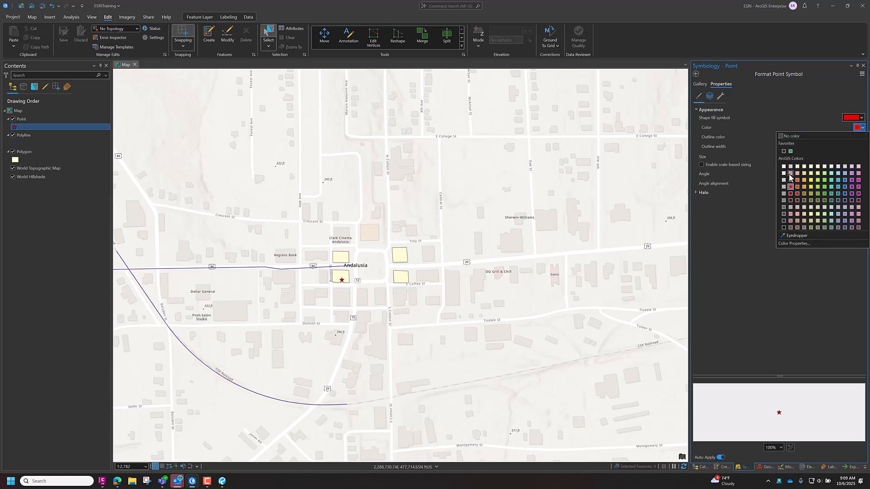
left_click(811, 180)
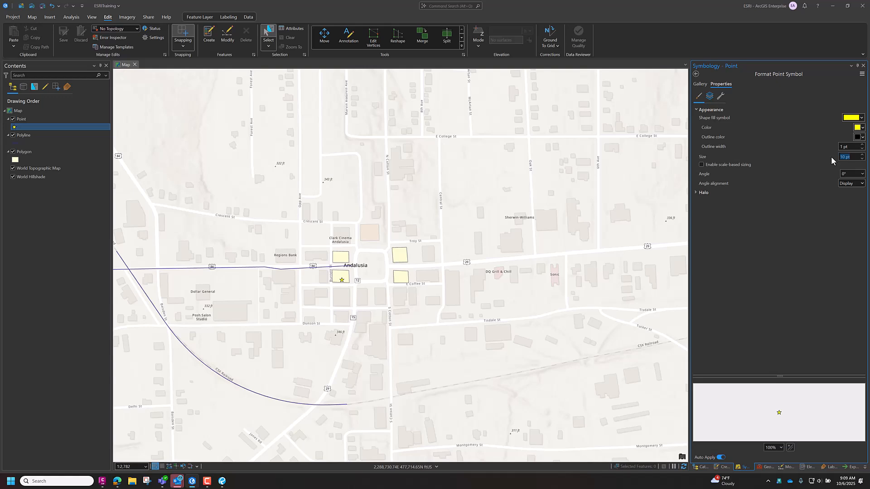
type("18")
key("Return")
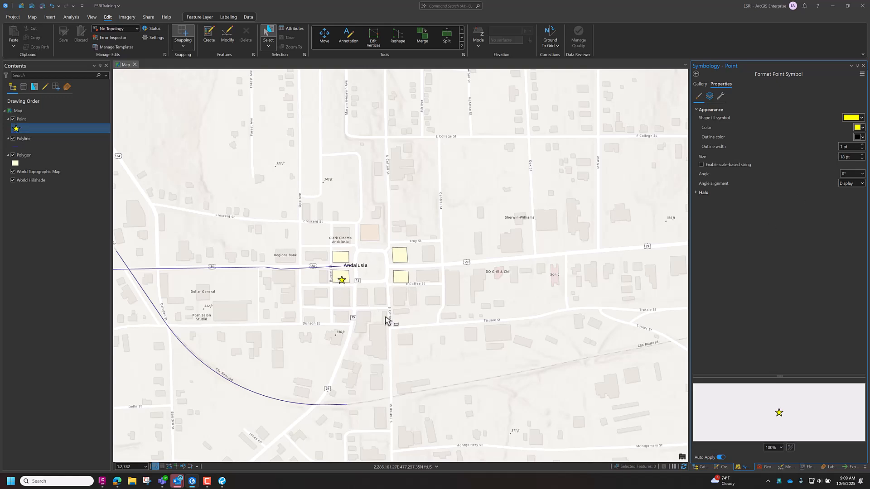
- Turn off Auto Apply, set the star's size to 17 pt and apply it, and turn Auto Apply back on
left_click(720, 457)
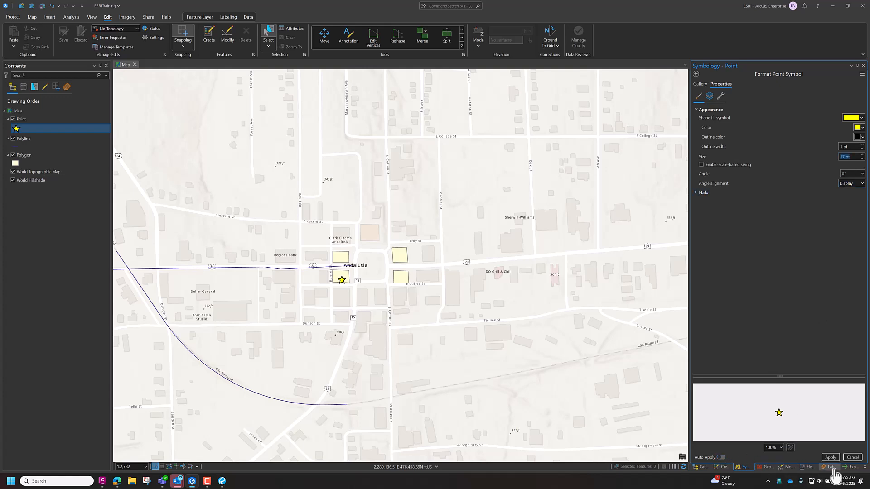
left_click(826, 459)
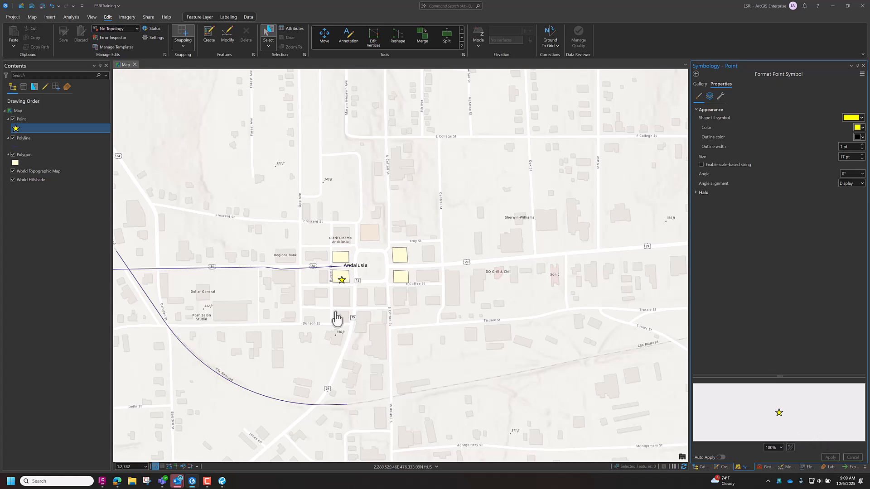
left_click(720, 458)
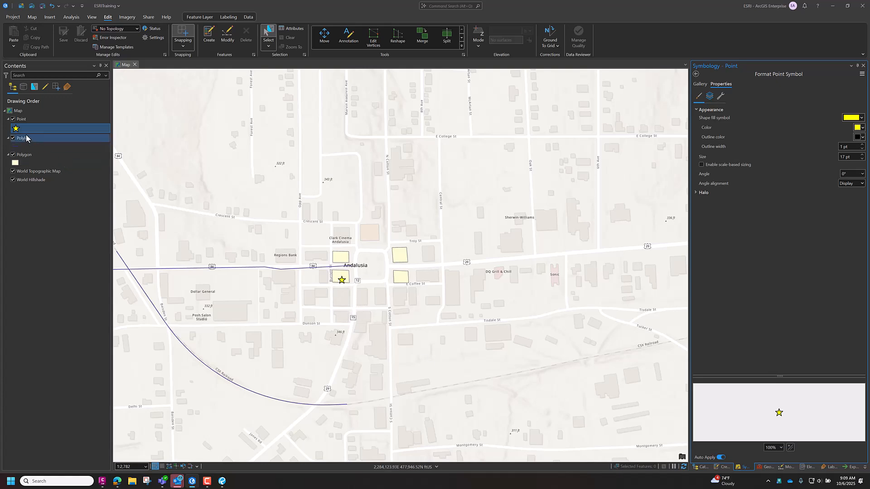
- Symbolize the Polygon layer with Unique Values based on the Floors field
left_click(22, 157)
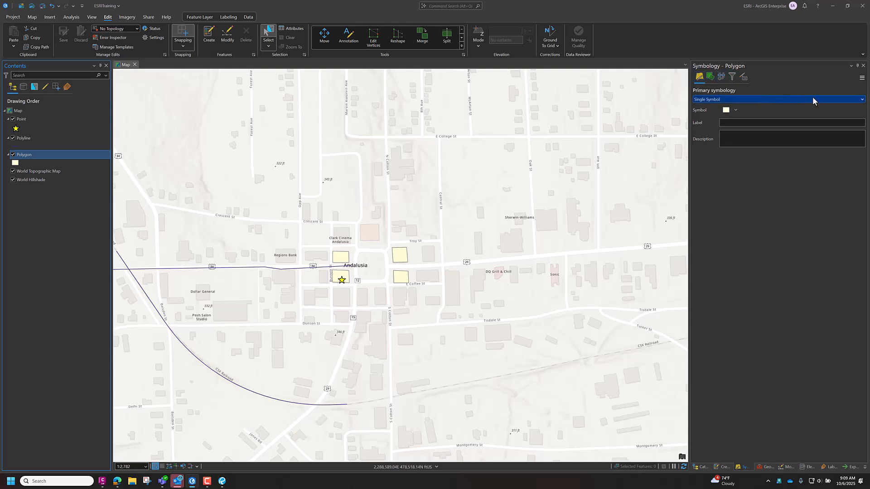
left_click(861, 100)
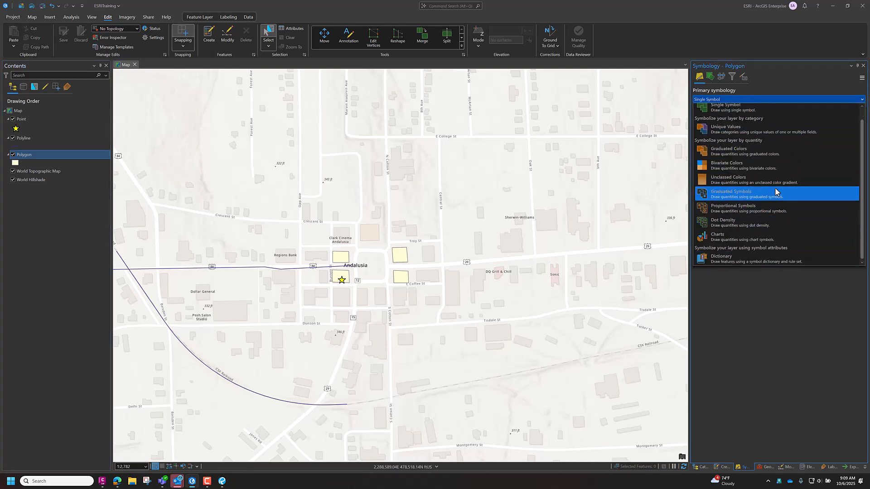
scroll(770, 181, "up", 1)
left_click(726, 145)
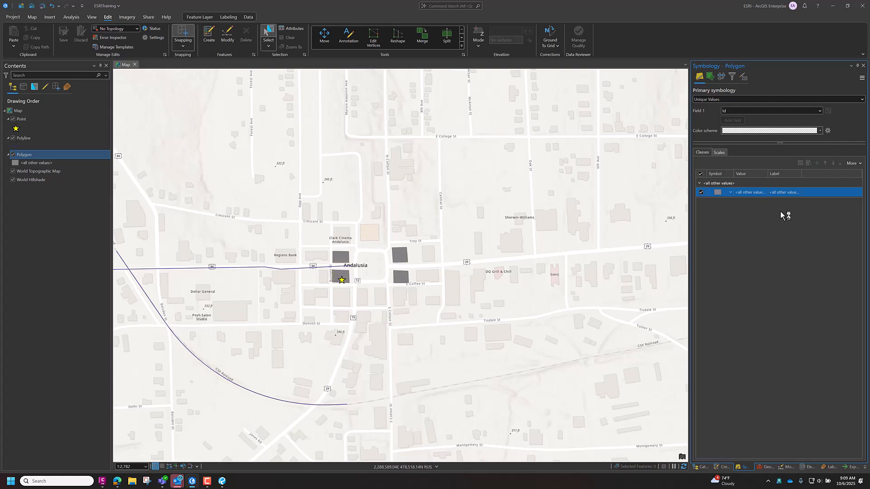
left_click(819, 112)
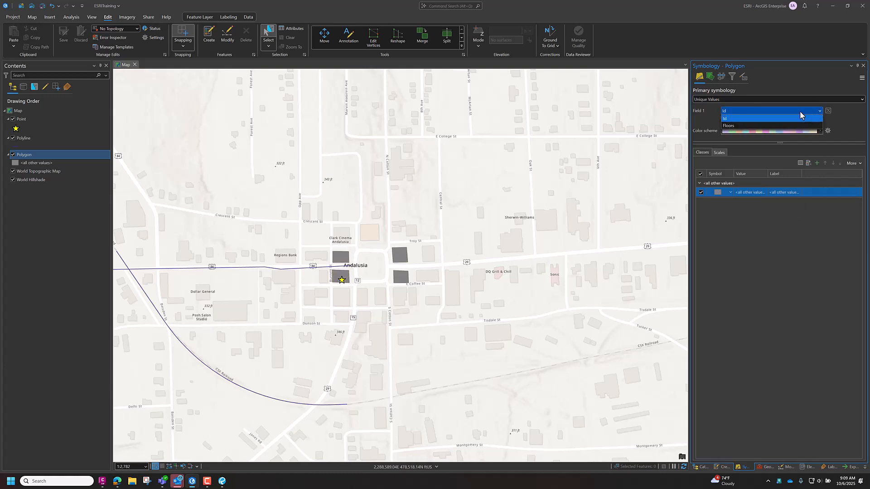
left_click(738, 129)
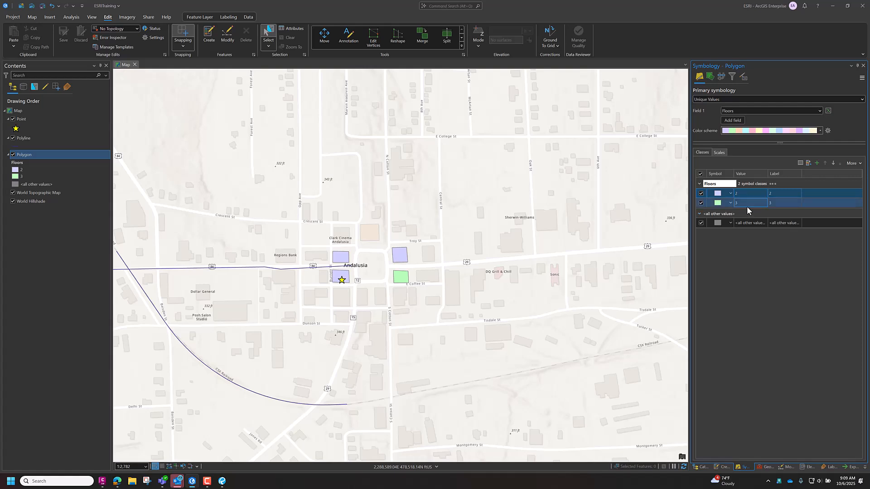
- Choose a yellow-toned color scheme for the Polygon layer's Floors symbology
left_click(748, 223)
left_click(820, 131)
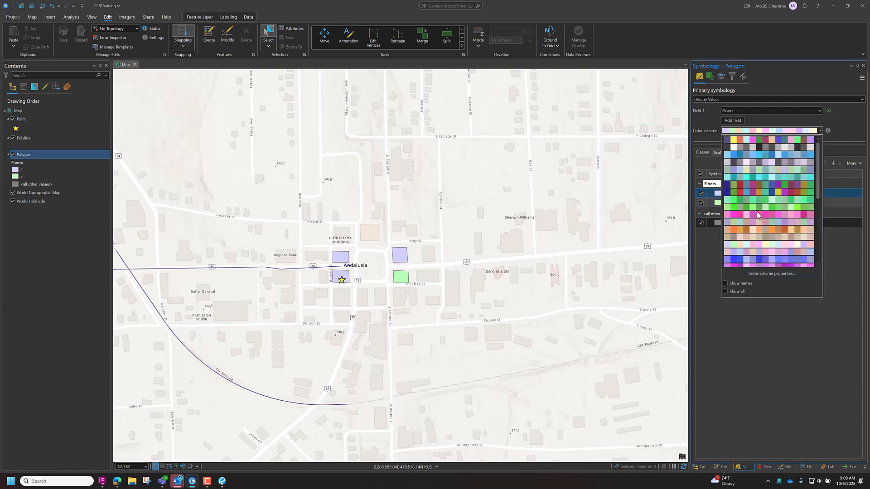
scroll(757, 203, "down", 6)
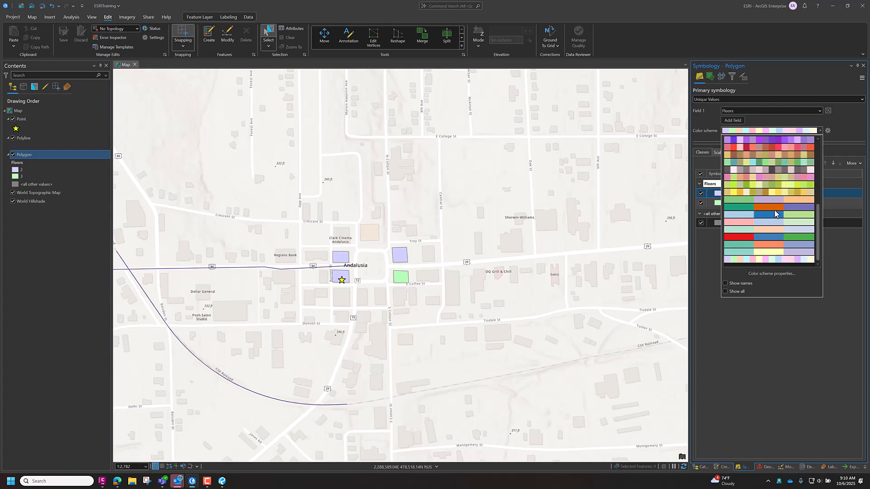
left_click(777, 193)
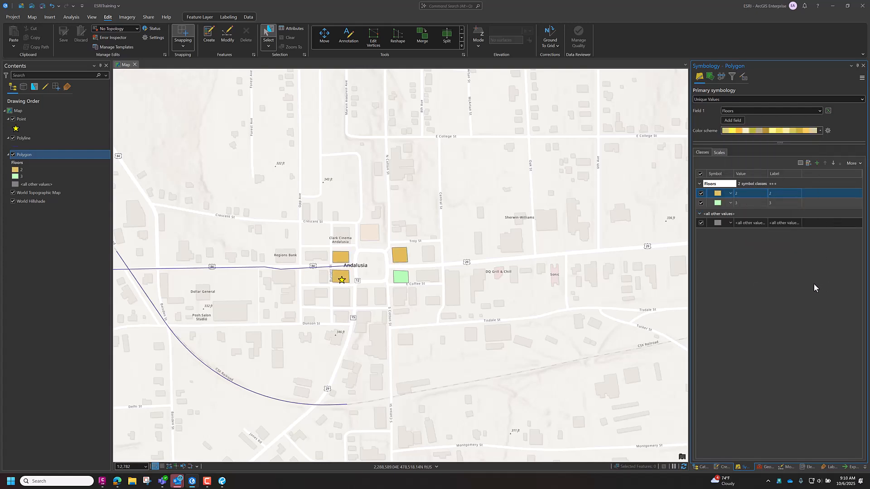
- Set the fill color of the Floors class 2 symbol to dark red and return to the class list
left_click(718, 195)
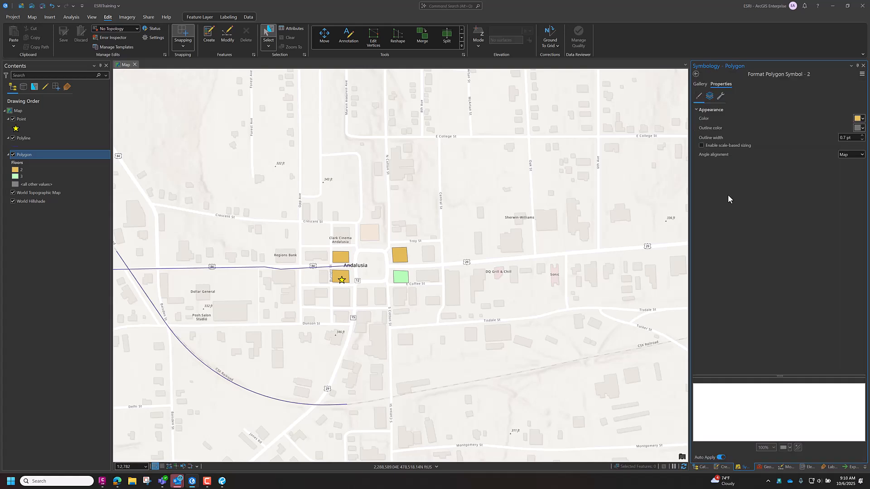
left_click(863, 119)
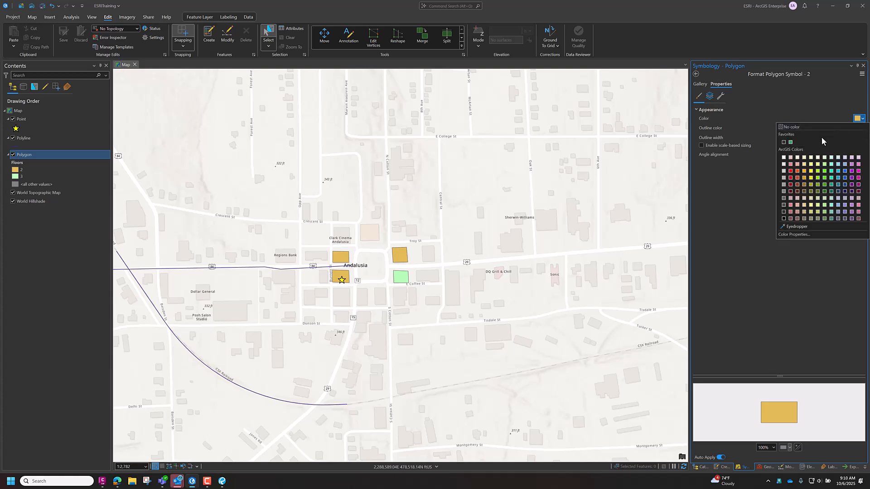
left_click(791, 185)
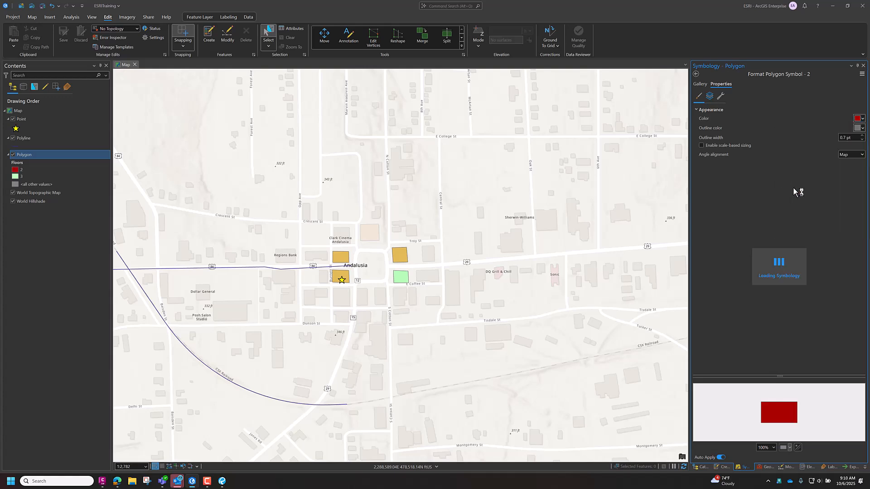
left_click(696, 75)
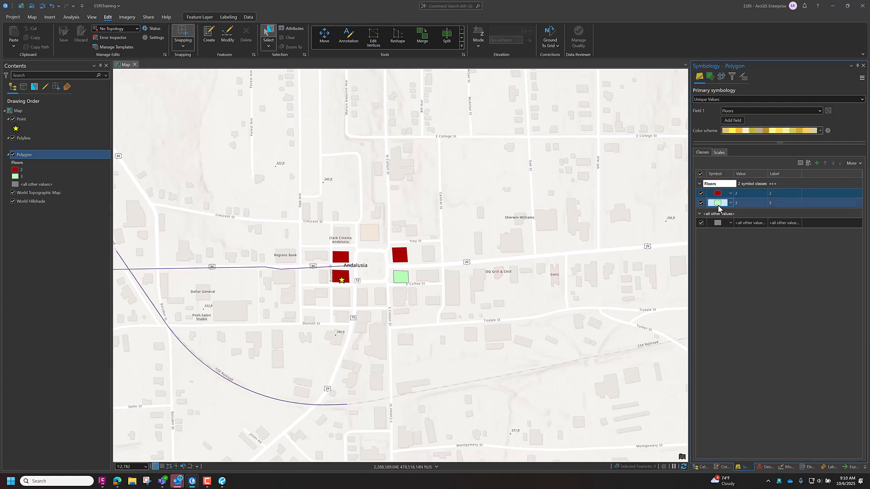
- Set the fill color of the Floors class 3 symbol to blue and return to the class list
left_click(719, 204)
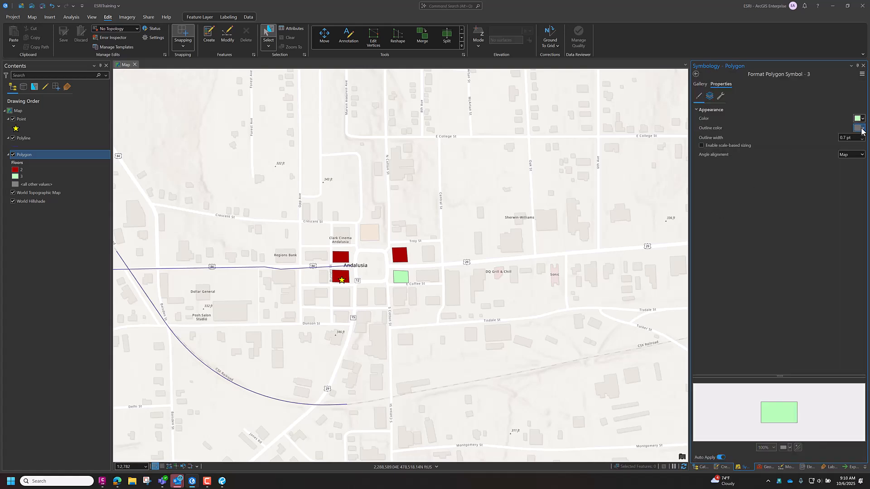
left_click(862, 120)
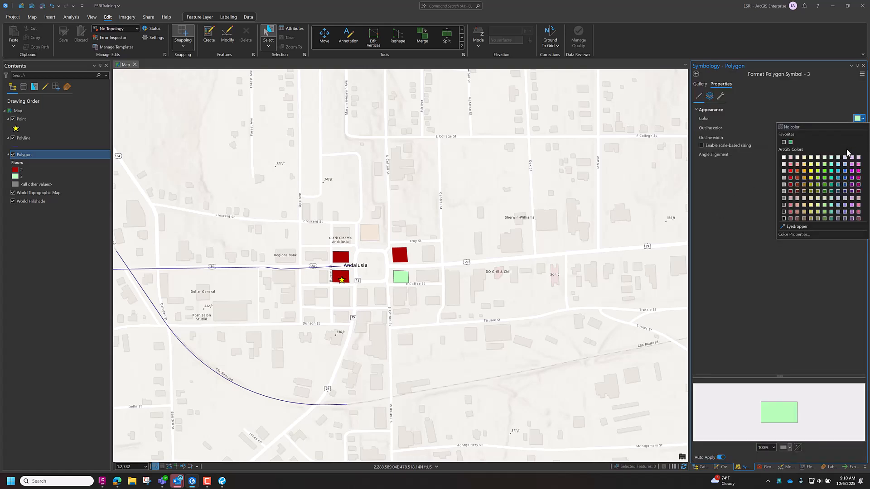
left_click(845, 177)
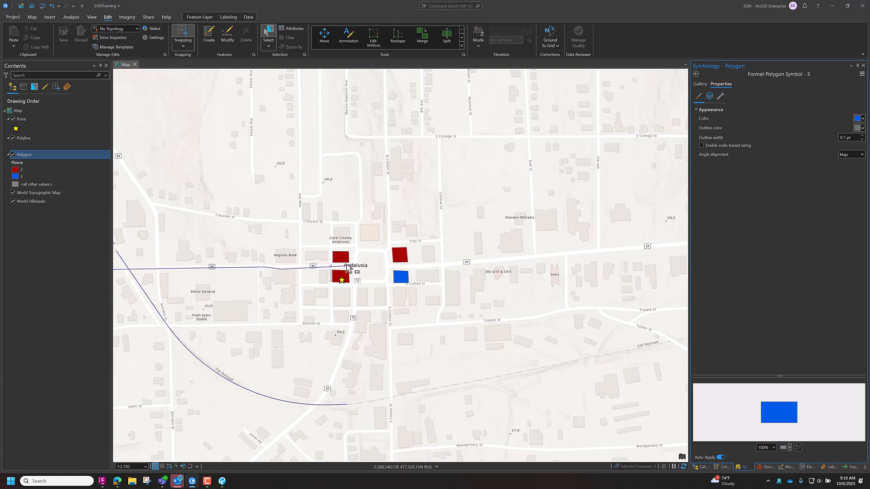
left_click(697, 74)
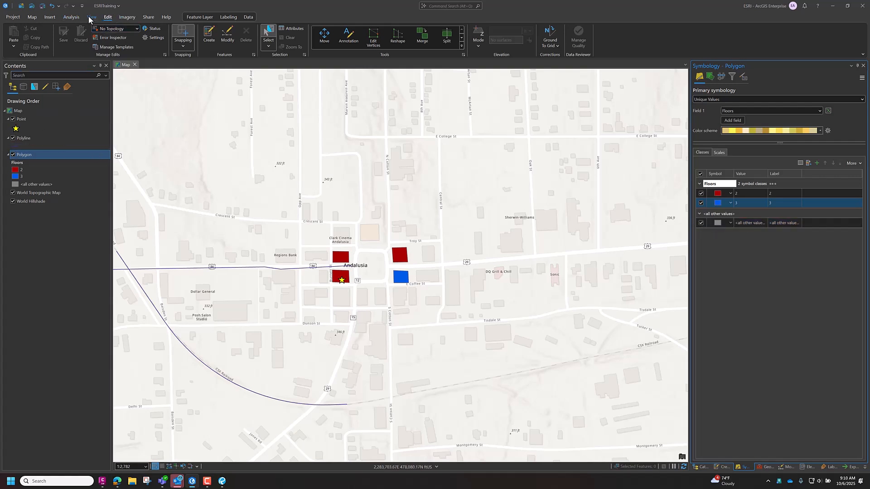
- Create a four-sided building polygon with the Floors class 3 template, directly south of the existing blue building across E Coffee St
left_click(215, 40)
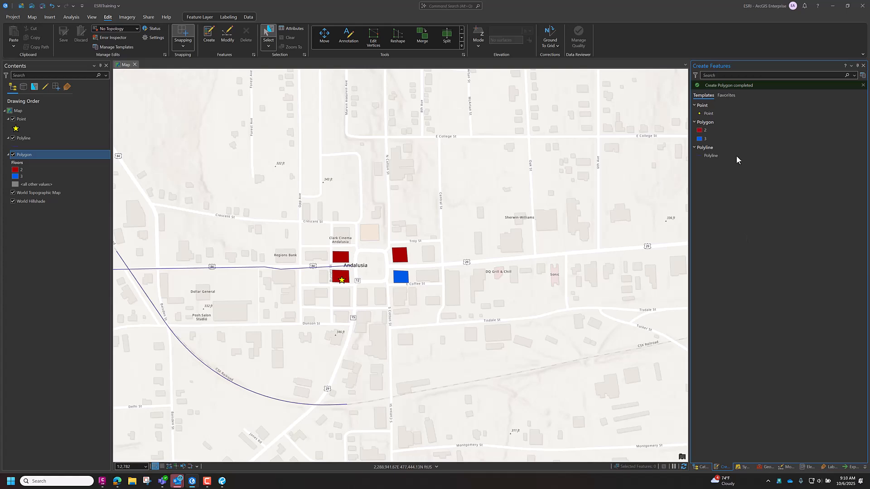
left_click(706, 139)
left_click(707, 139)
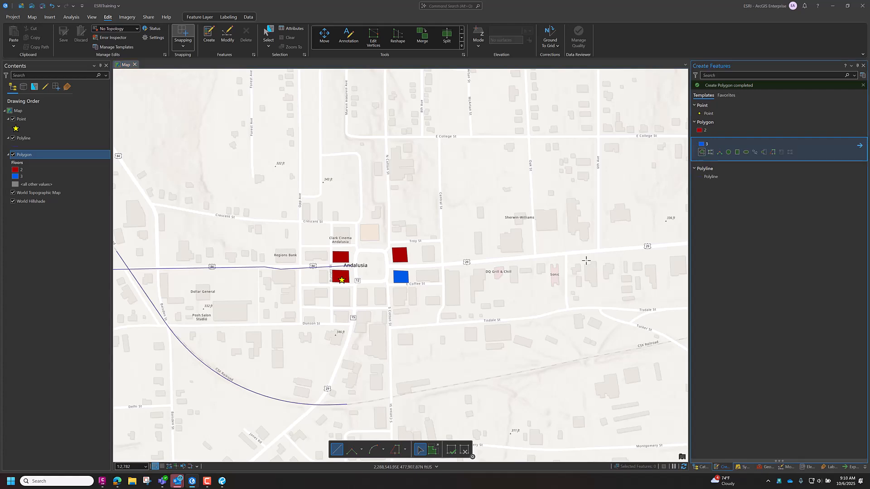
left_click(392, 289)
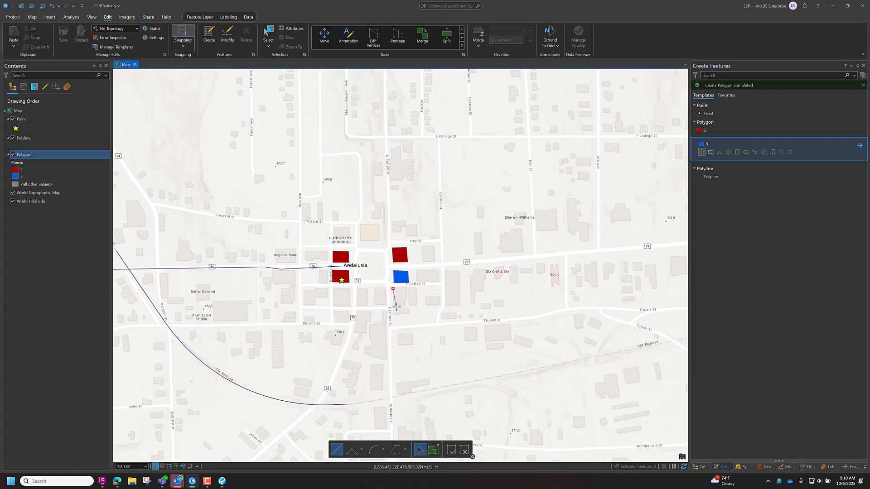
left_click(397, 307)
left_click(407, 306)
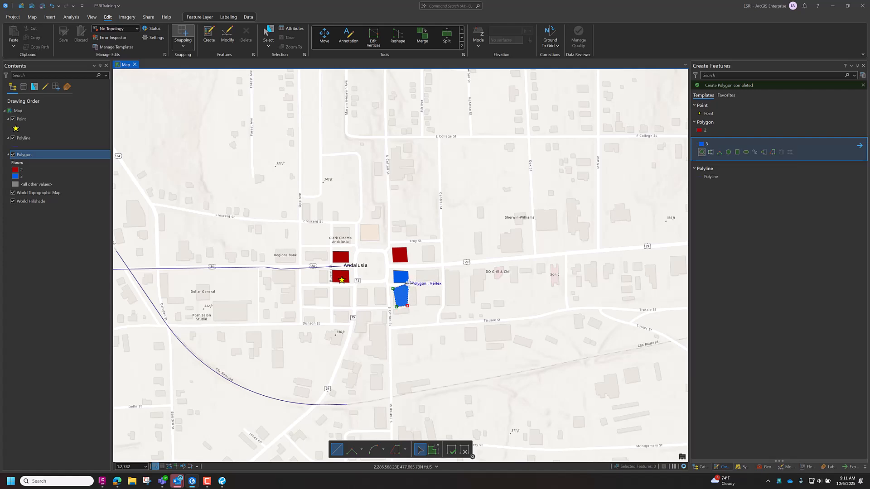
left_click(408, 288)
key("F2")
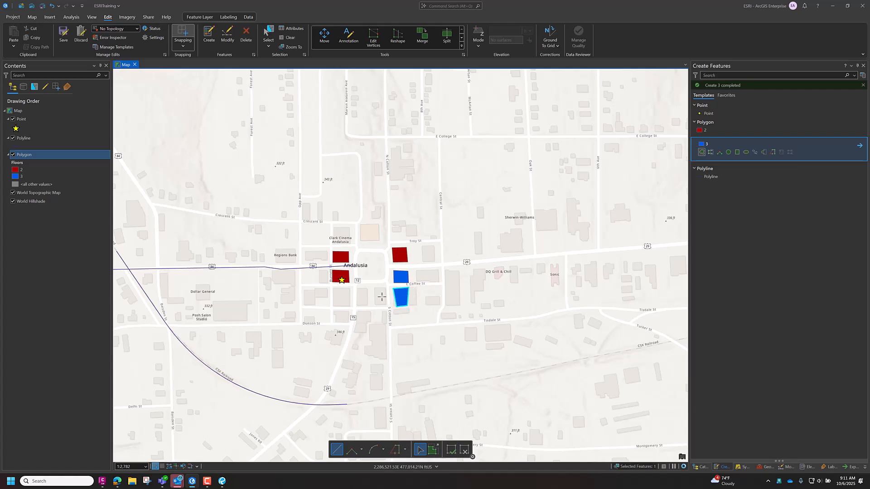
- Set the new polygon's Floors value to 4 in the Polygon attribute table and clear the selection
right_click(36, 156)
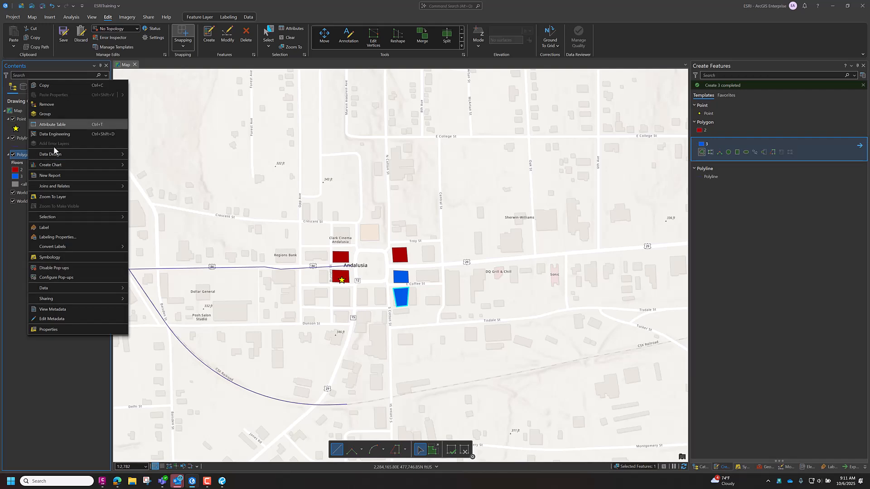
left_click(50, 125)
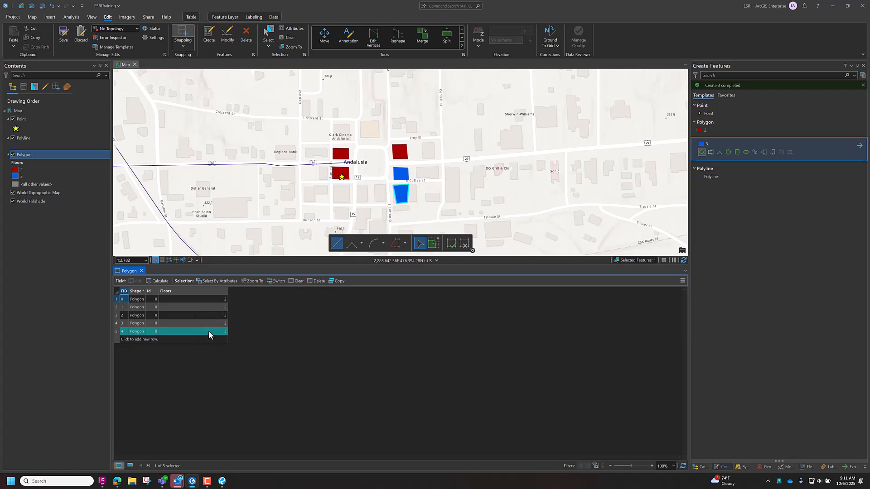
double_click(211, 331)
type("4")
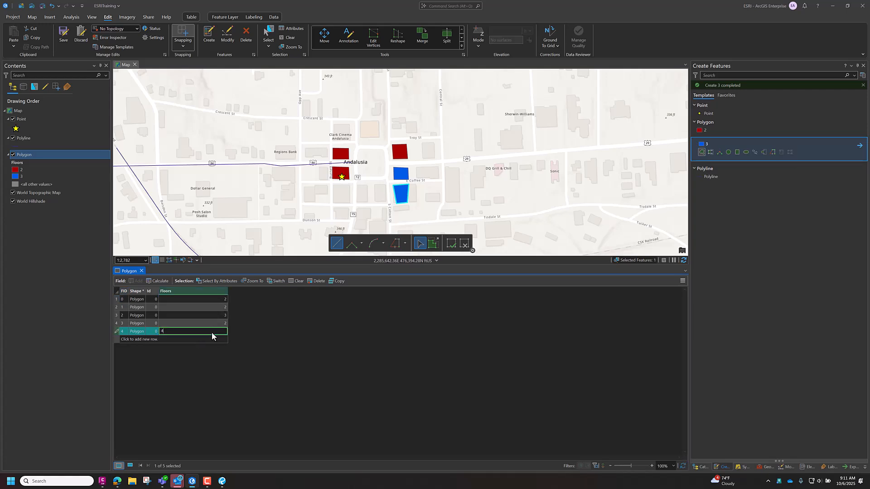
key("Return")
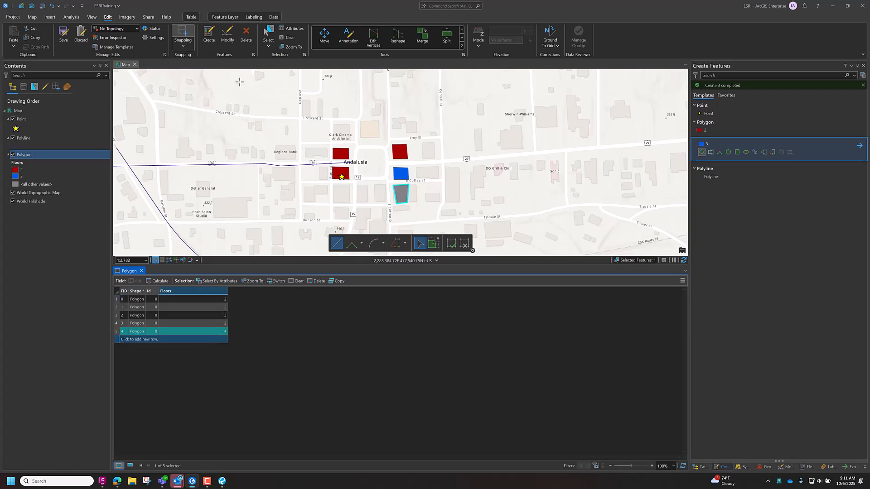
left_click(288, 38)
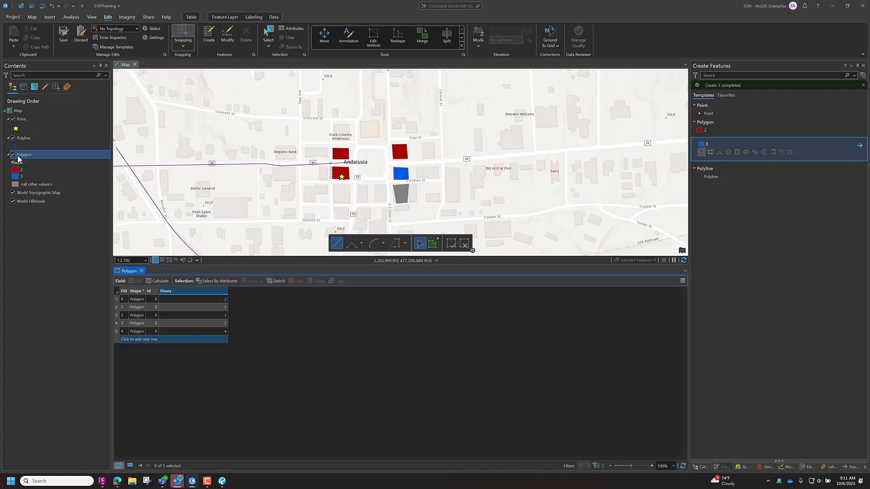
- Hide the <all other values> class in the Polygon layer's symbology and show it again
left_click(742, 467)
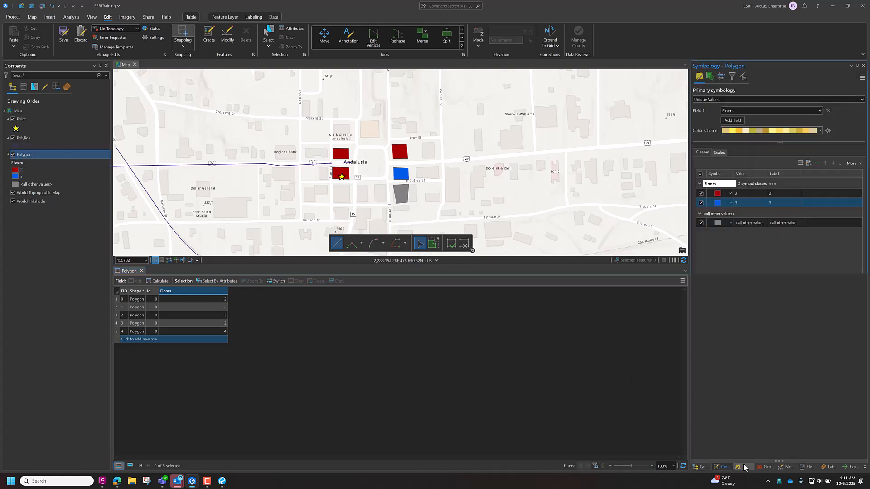
left_click(702, 223)
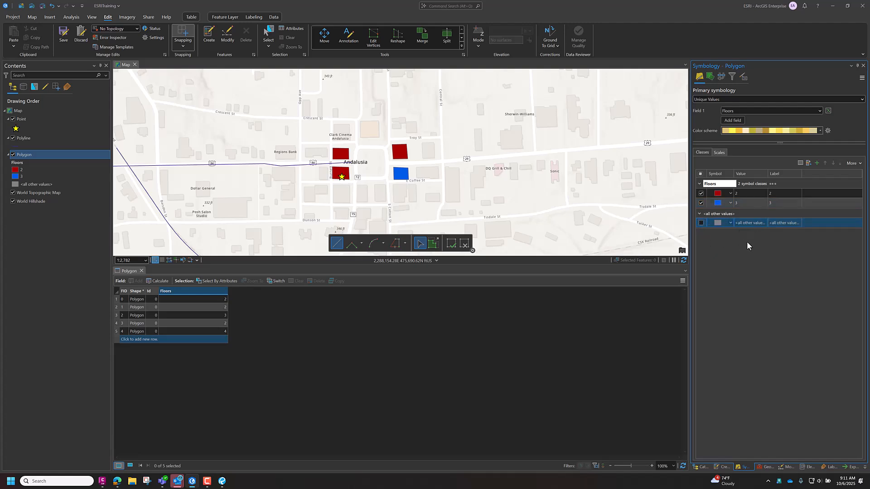
left_click(702, 224)
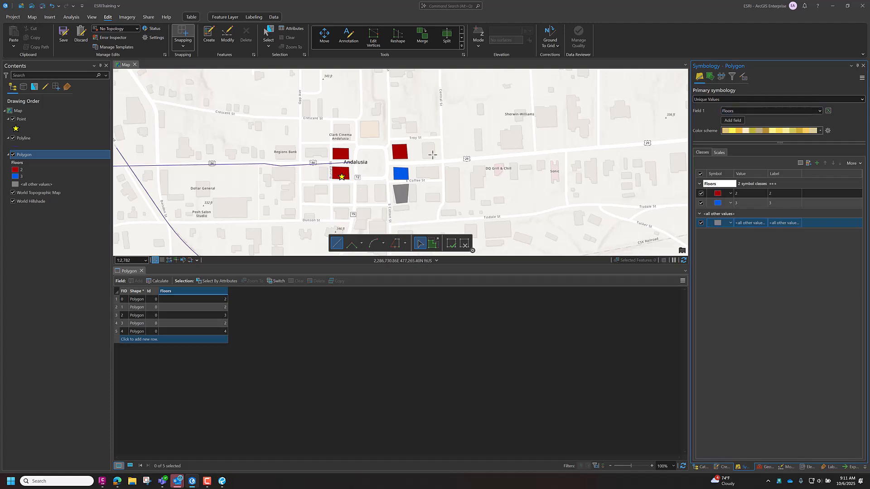
- Review the primary symbology methods offered for the Polygon layer, from Single Symbol to Dictionary, without choosing another
left_click(40, 154)
left_click(845, 98)
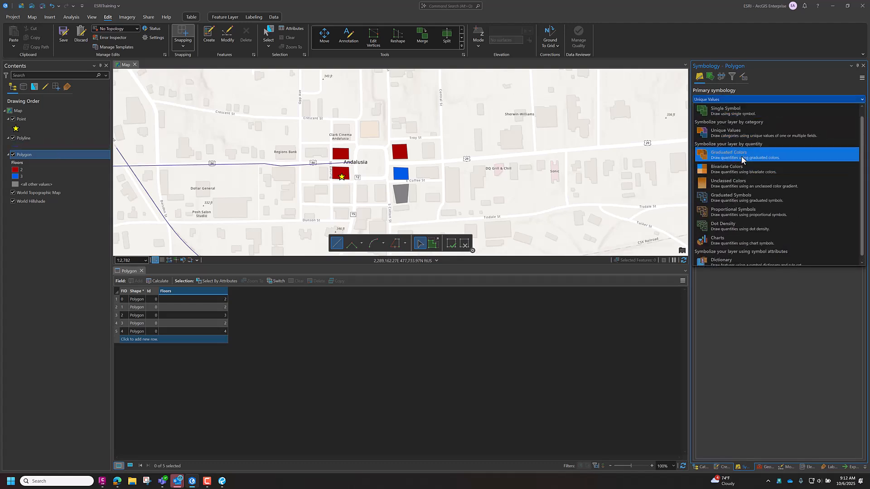
scroll(758, 197, "down", 1)
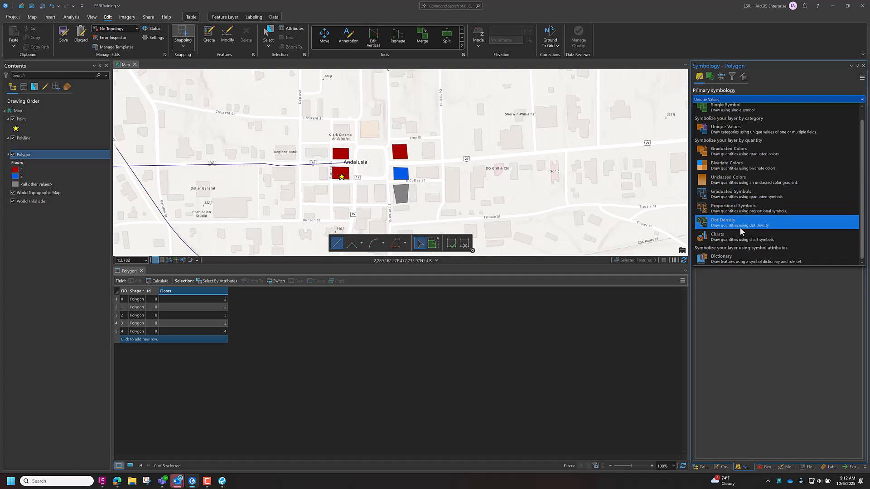
scroll(752, 184, "up", 1)
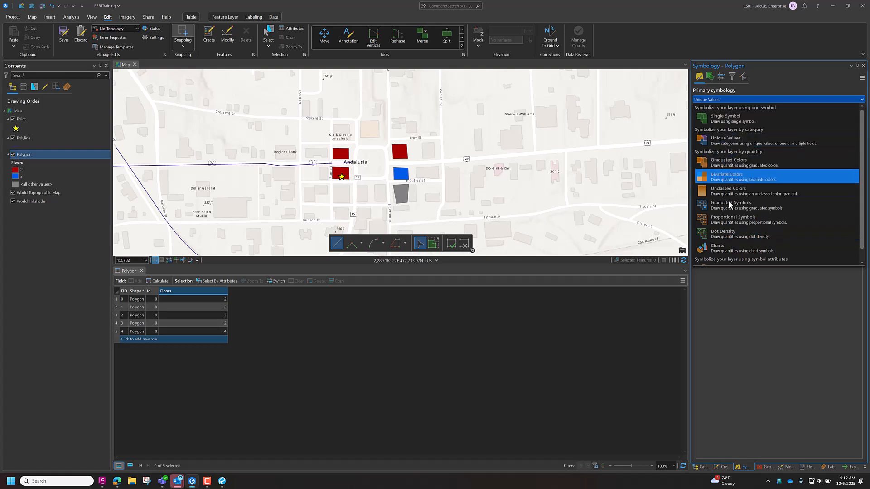
left_click(659, 40)
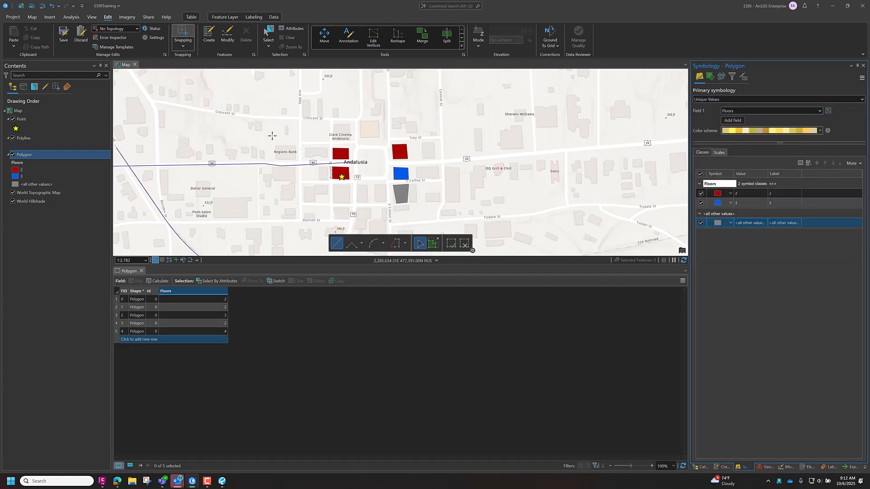